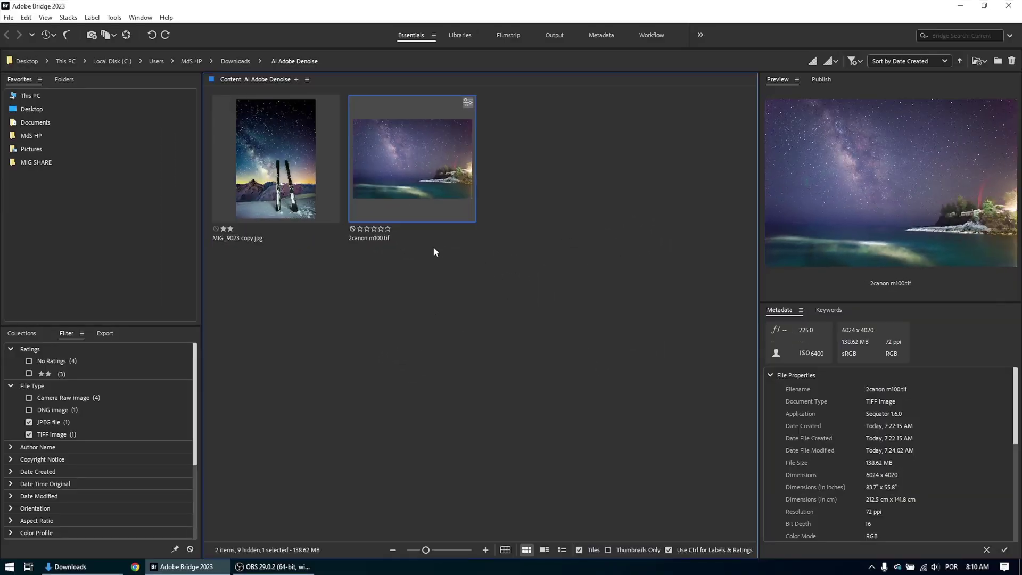
# Open MIG_9023 copy.jpg and 2canon m100.tif together in Camera Raw
pyautogui.click(274, 188)
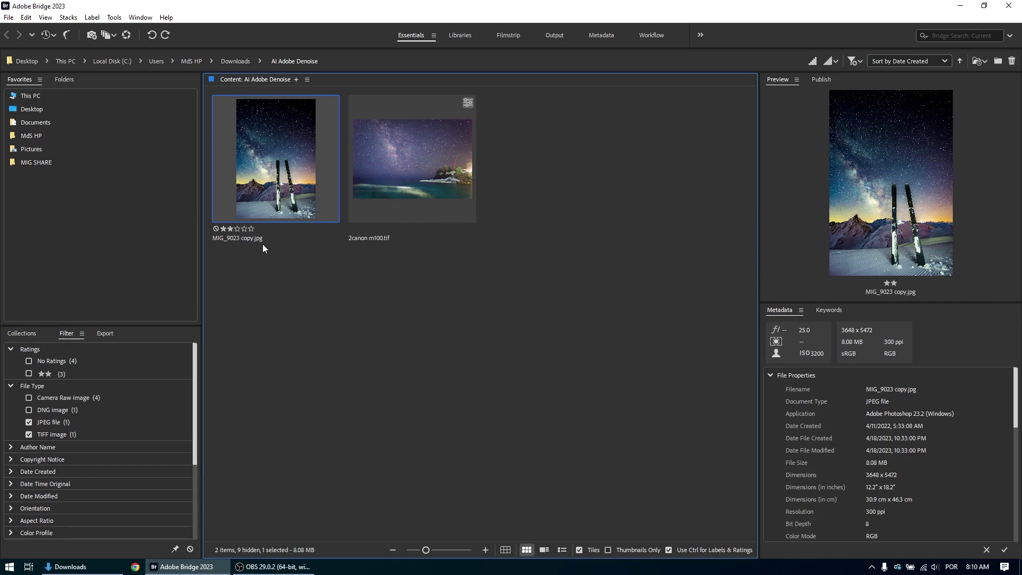
pyautogui.keyDown('ctrl'); pyautogui.click(398, 179); pyautogui.keyUp('ctrl')
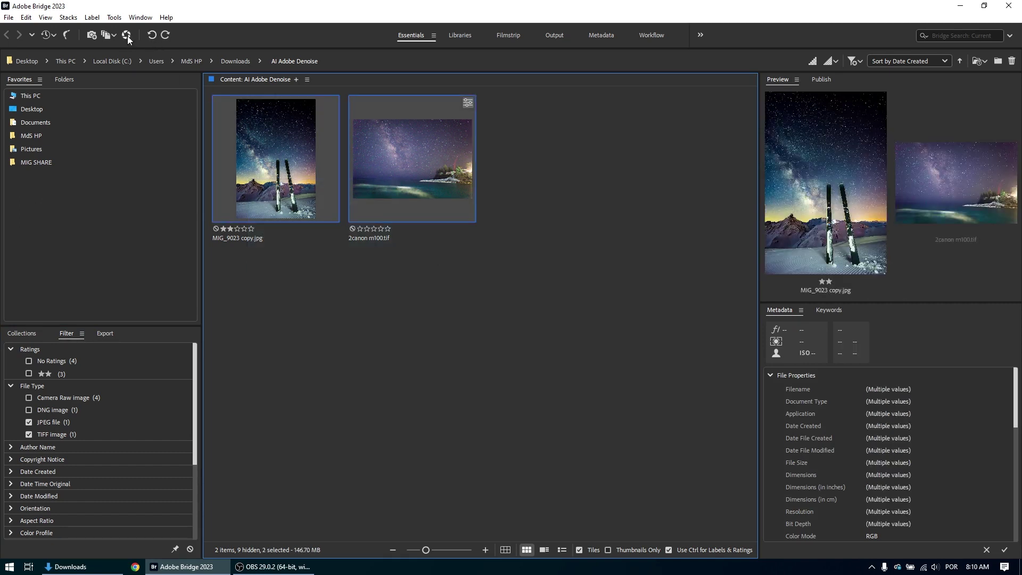
pyautogui.hotkey('ctrl', 'r')
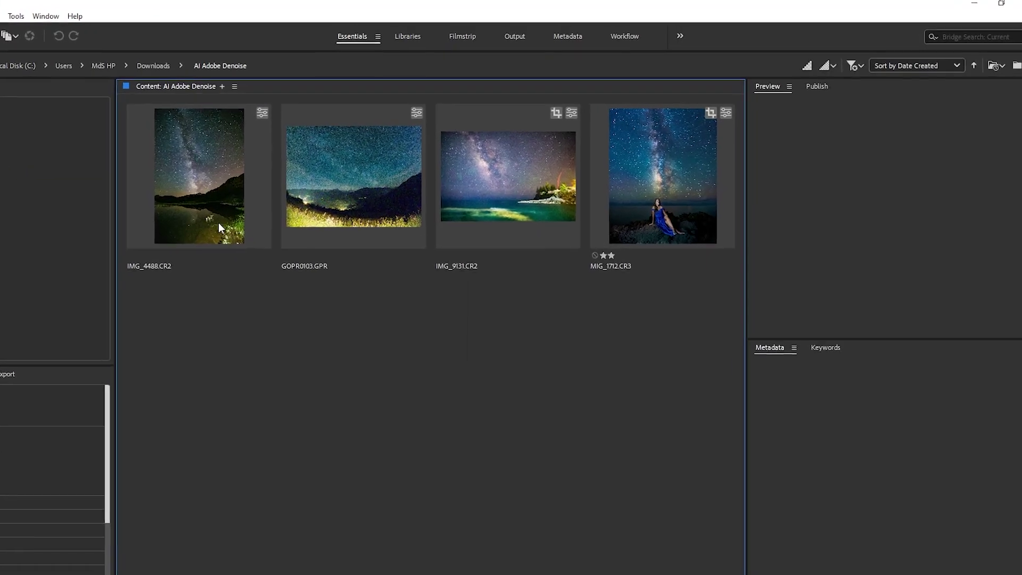
# Preview the raw files IMG_4488.CR2, MIG_1712.CR3, IMG_9131.CR2 and GOPR0103.GPR full screen
pyautogui.click(218, 192)
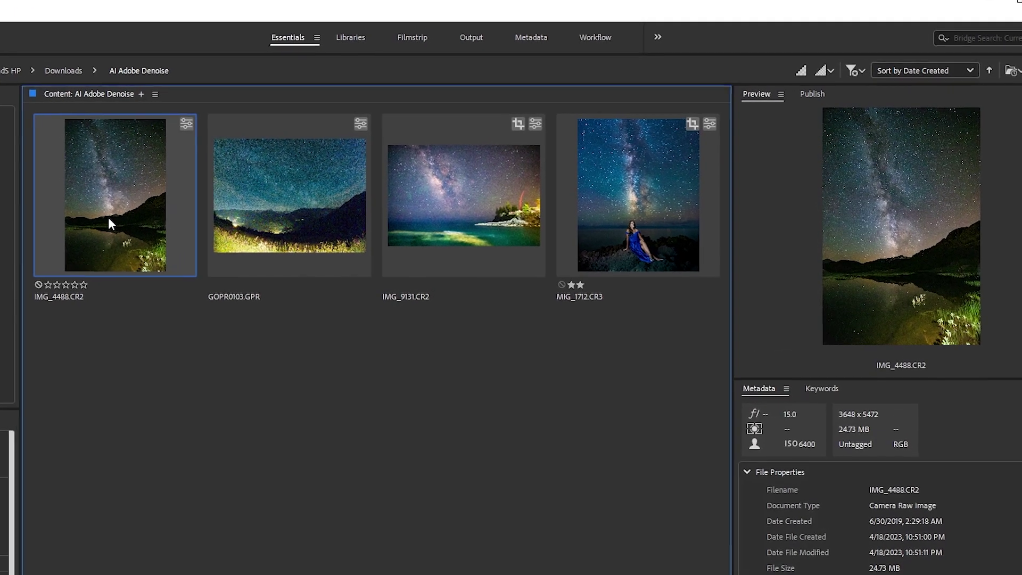
pyautogui.click(608, 236)
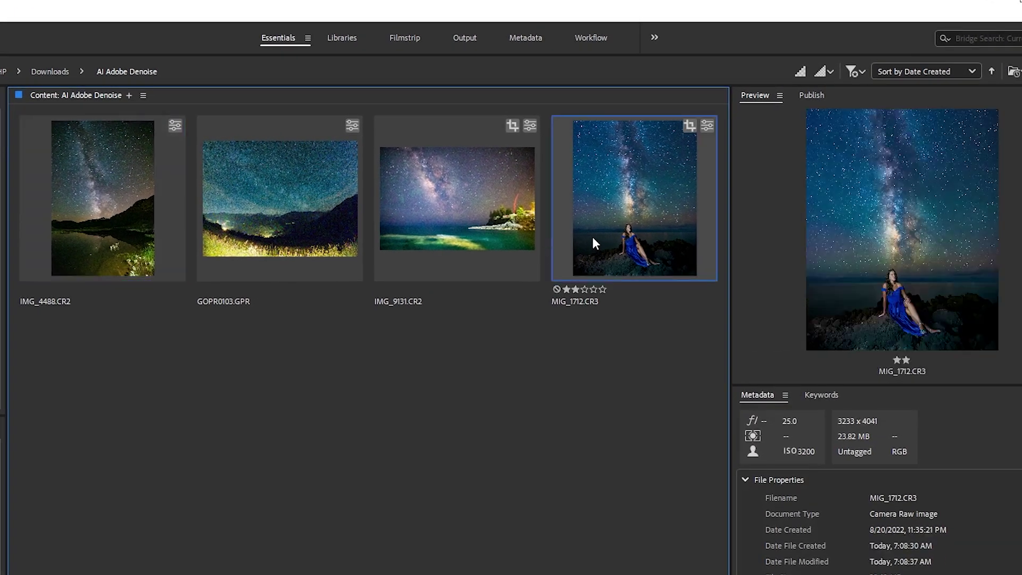
pyautogui.click(463, 218)
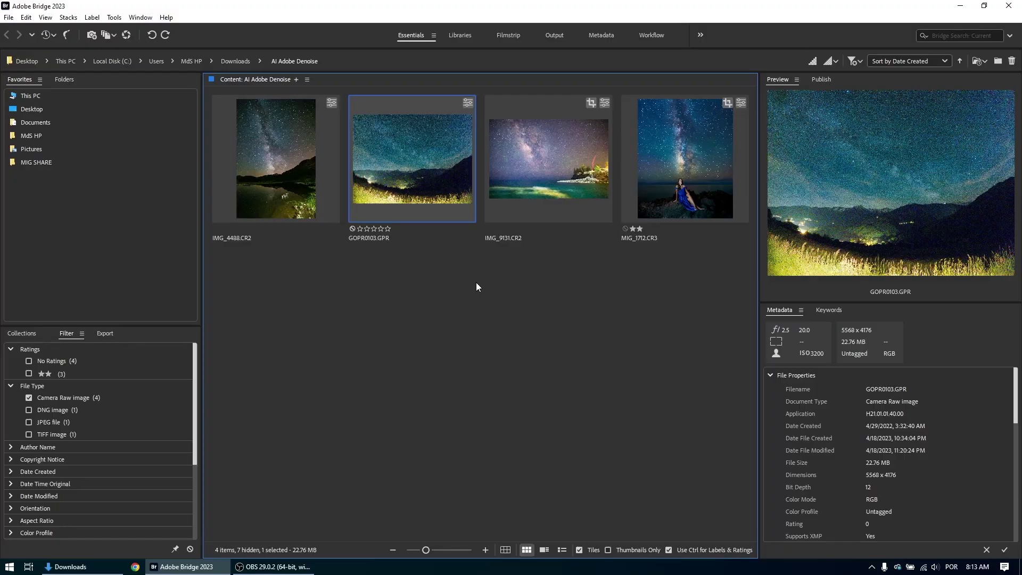
pyautogui.press('space')
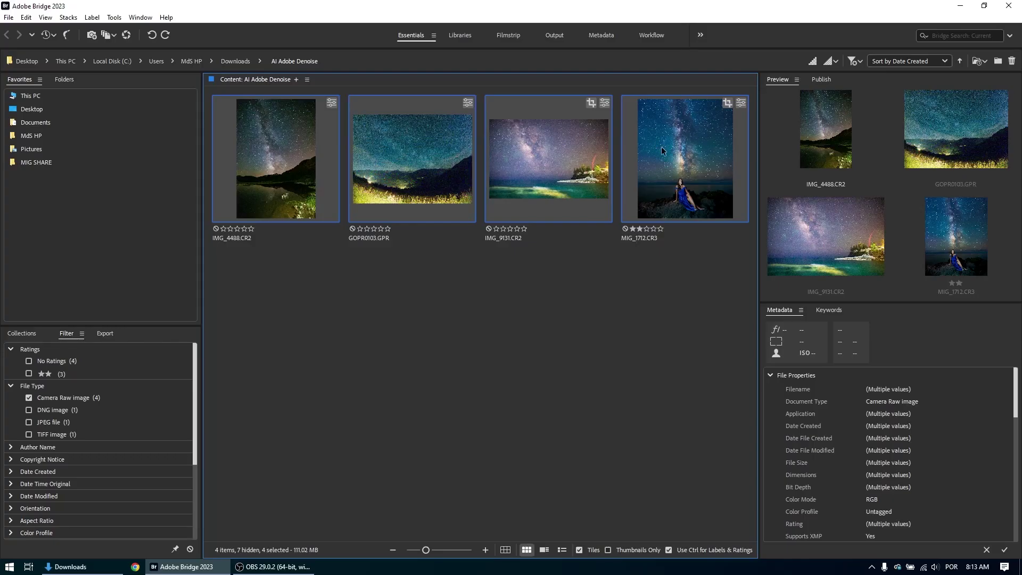
# Open the four selected raw files in Camera Raw with Ctrl+R
pyautogui.hotkey('ctrl', 'r')
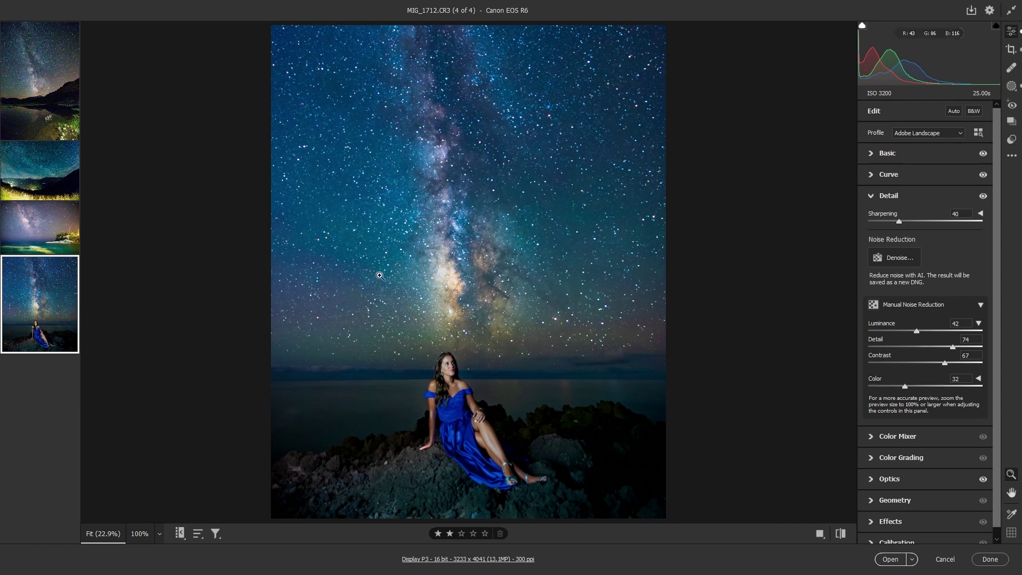
# Zero MIG_1712.CR3's Luminance noise reduction, inspecting the Milky Way stars at 100%
pyautogui.click(584, 345)
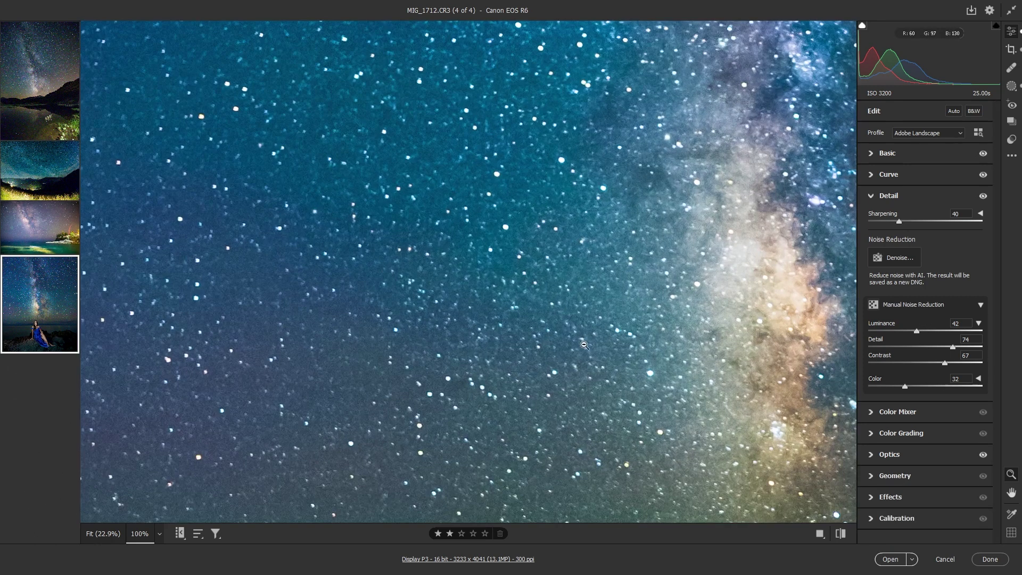
pyautogui.click(664, 338)
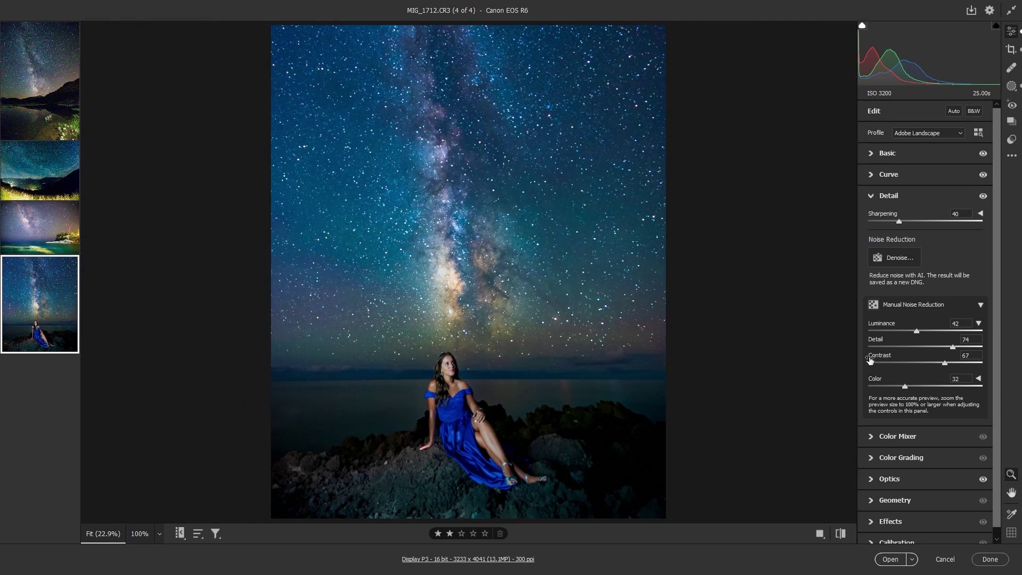
pyautogui.moveTo(915, 329); pyautogui.dragTo(851, 329)
pyautogui.click(446, 301)
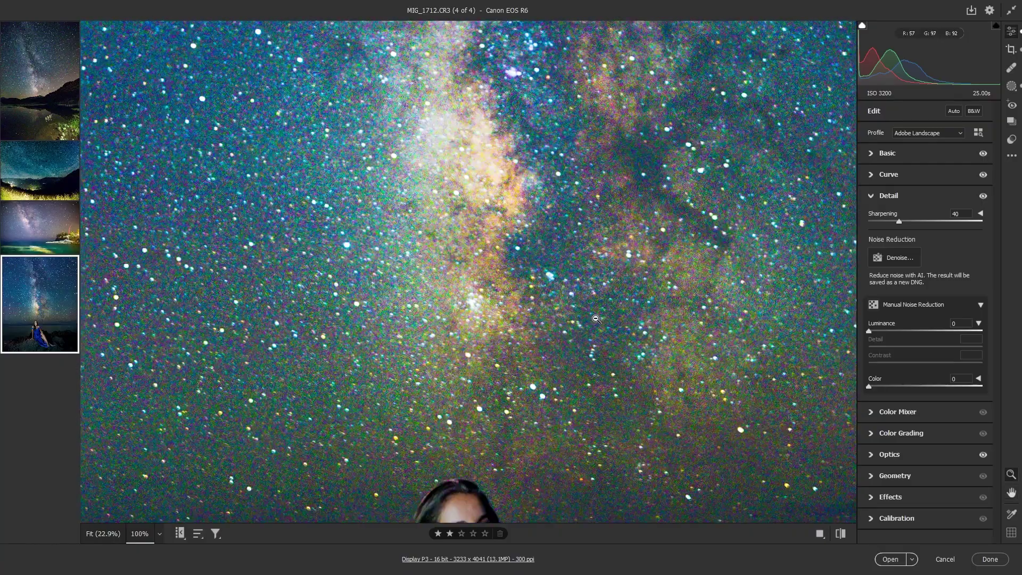
pyautogui.click(899, 259)
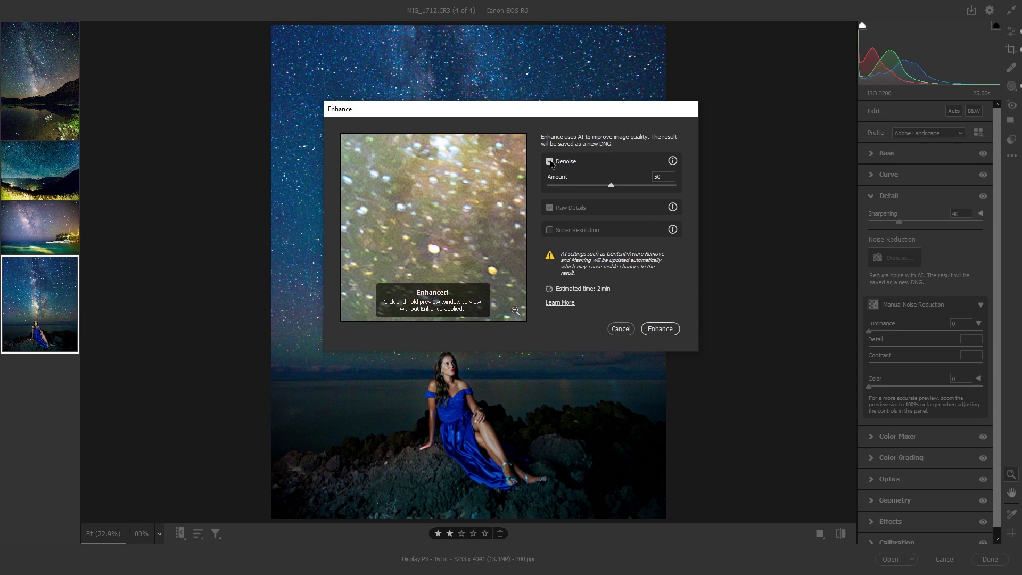
# Choose Denoise over Super Resolution at amount 50, preview a star region, and run Enhance
pyautogui.click(550, 161)
pyautogui.click(549, 230)
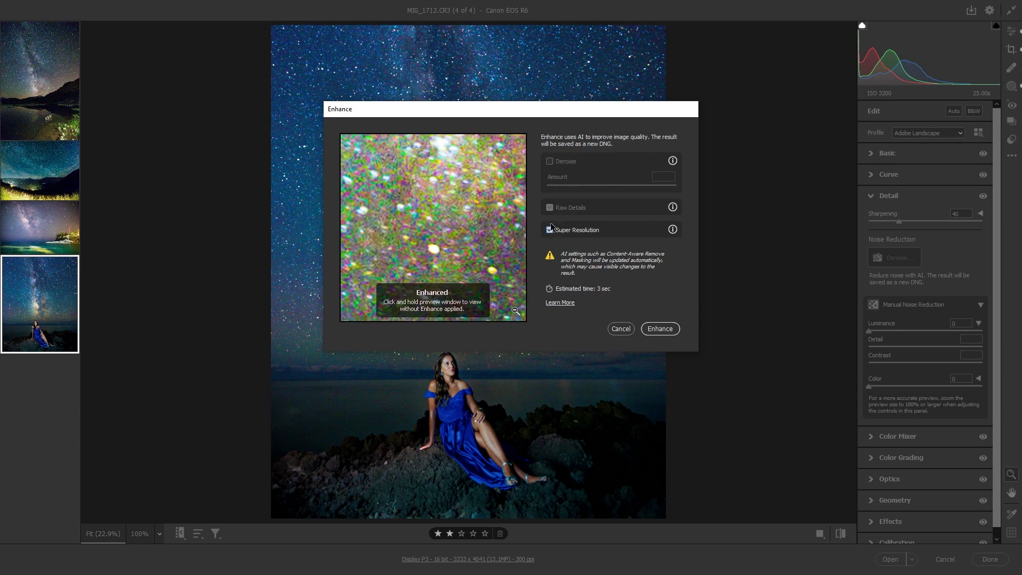
pyautogui.click(551, 163)
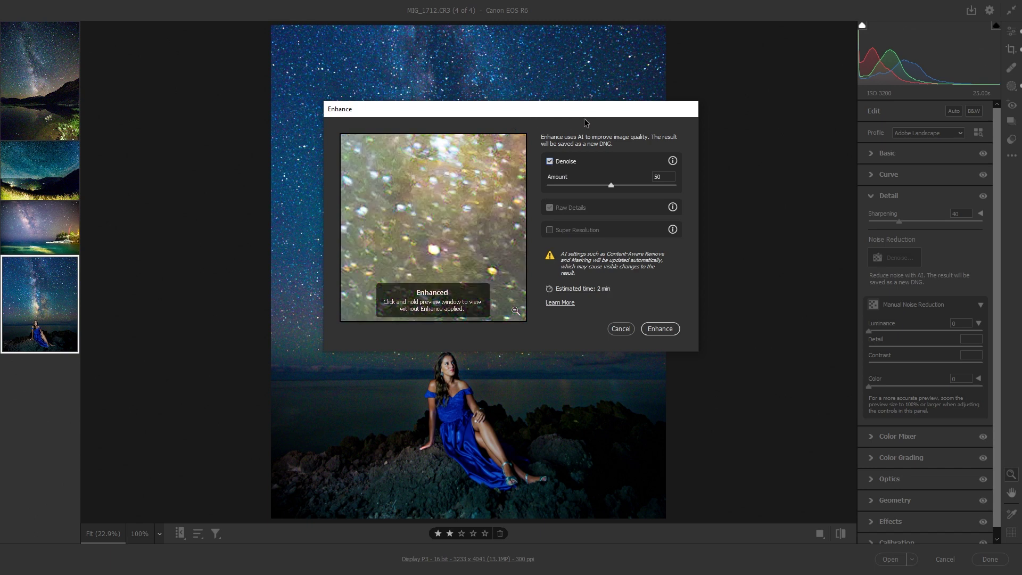
pyautogui.moveTo(598, 113); pyautogui.dragTo(806, 124)
pyautogui.click(758, 172)
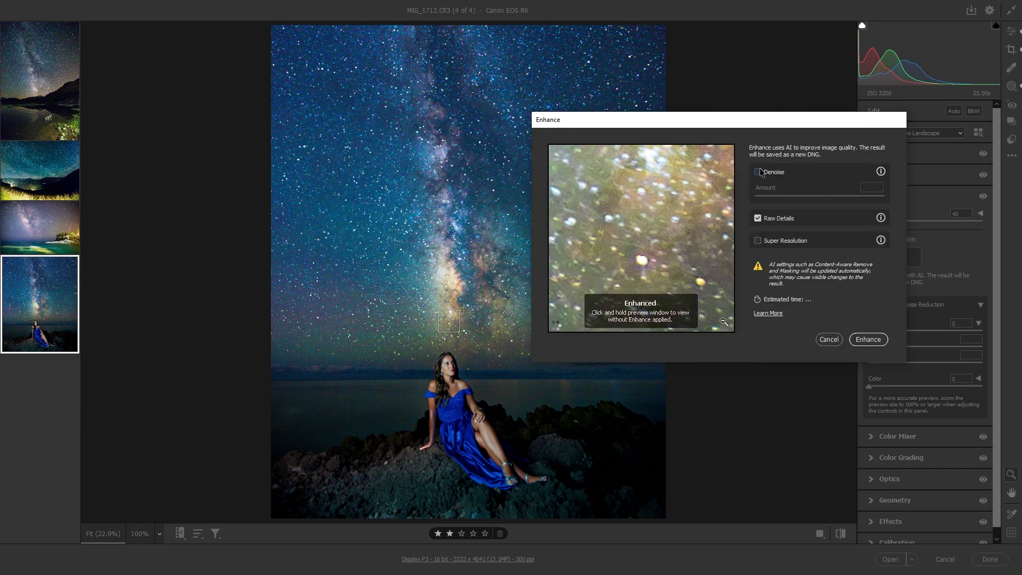
pyautogui.click(758, 172)
pyautogui.click(434, 188)
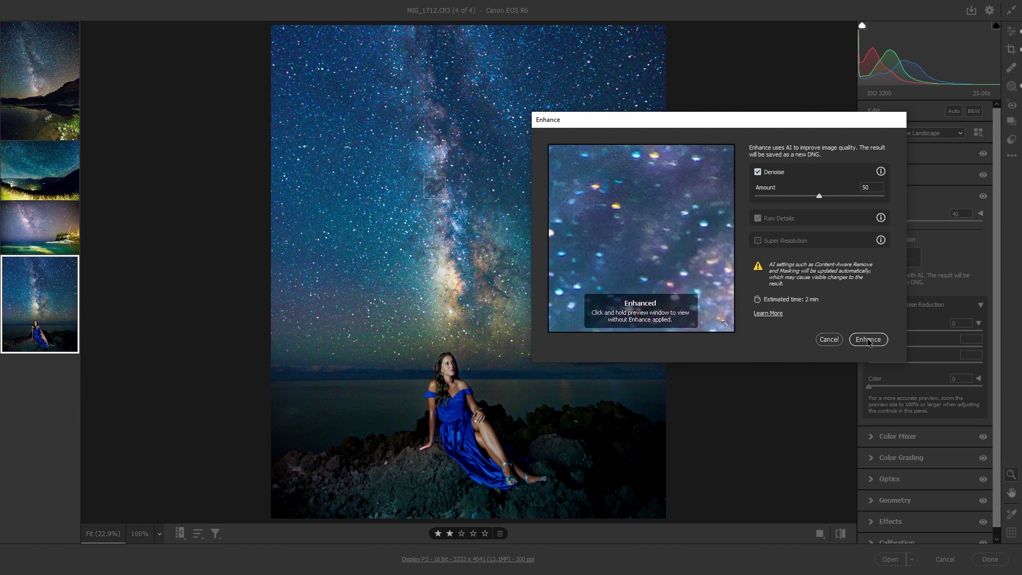
pyautogui.click(868, 340)
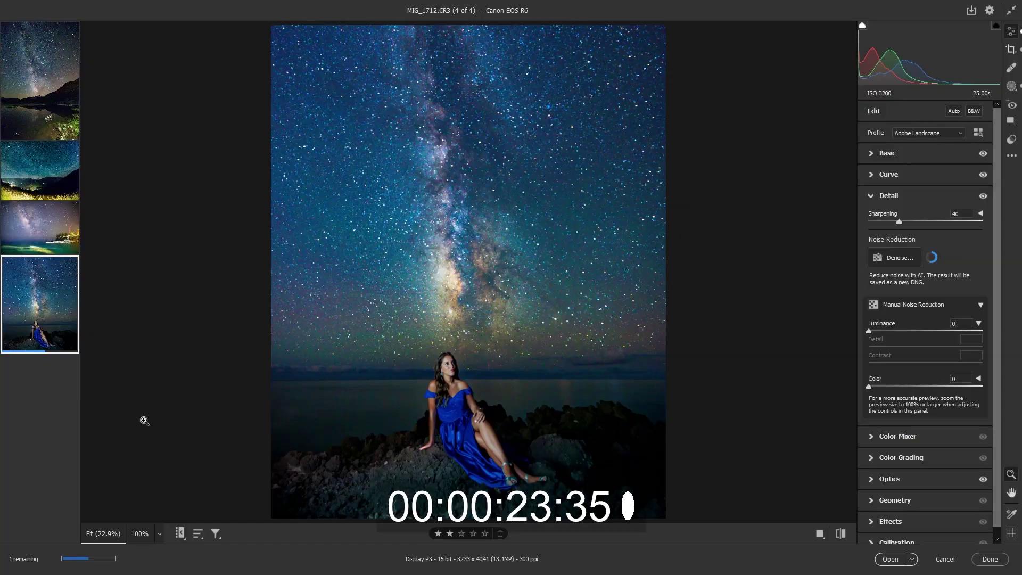
# Launch NZXT CAM from Windows search to monitor hardware during denoising
pyautogui.press('super')
pyautogui.write('cam')
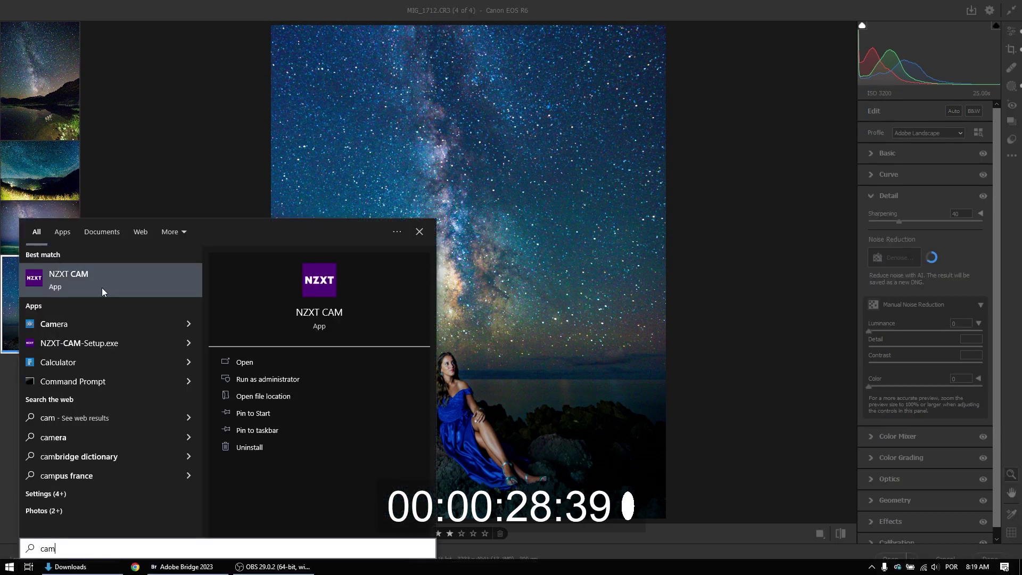
pyautogui.click(53, 283)
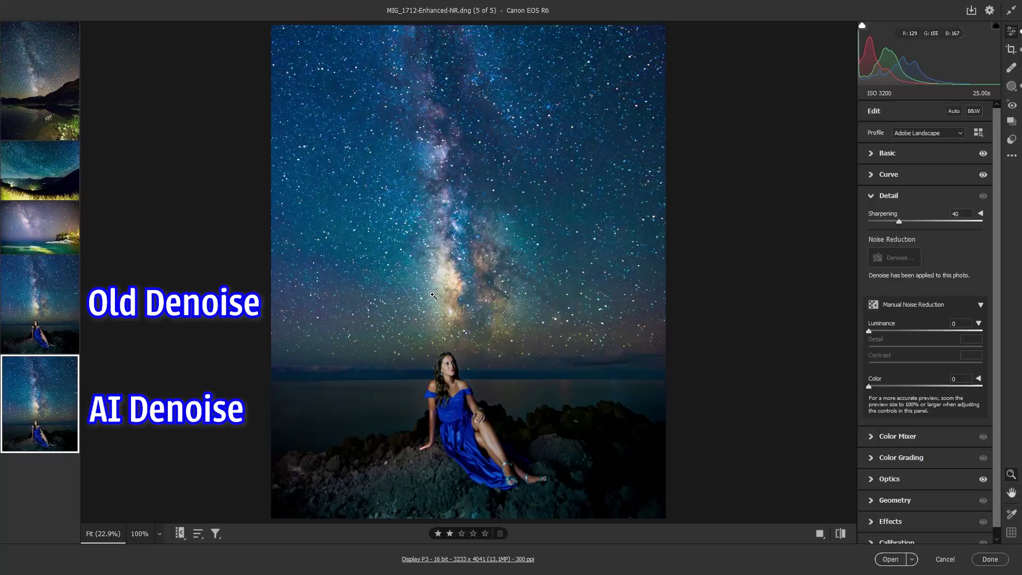
# Inspect the denoised DNG's Milky Way at 100%, panning across several star areas
pyautogui.click(449, 294)
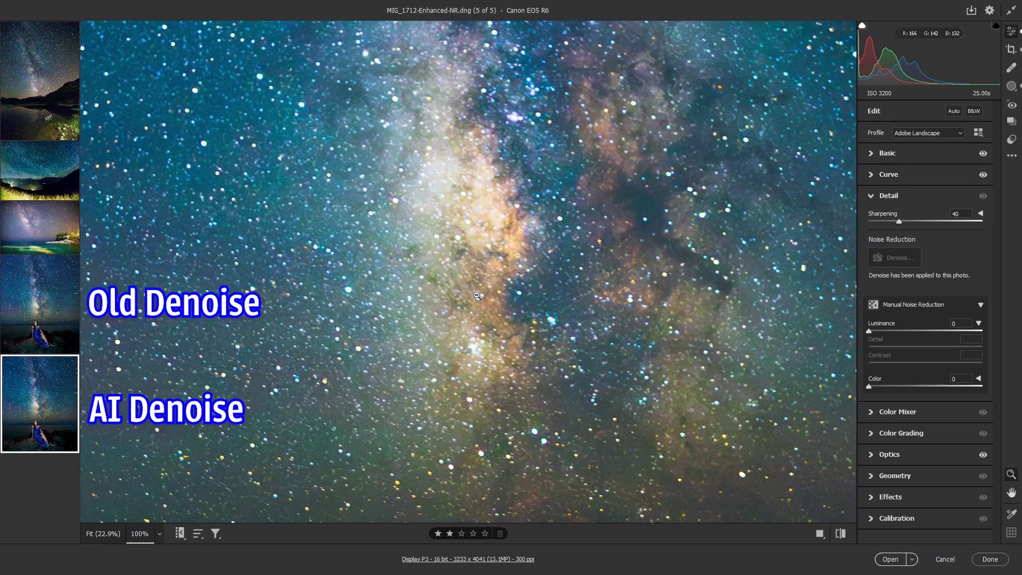
pyautogui.moveTo(464, 290); pyautogui.dragTo(415, 298)
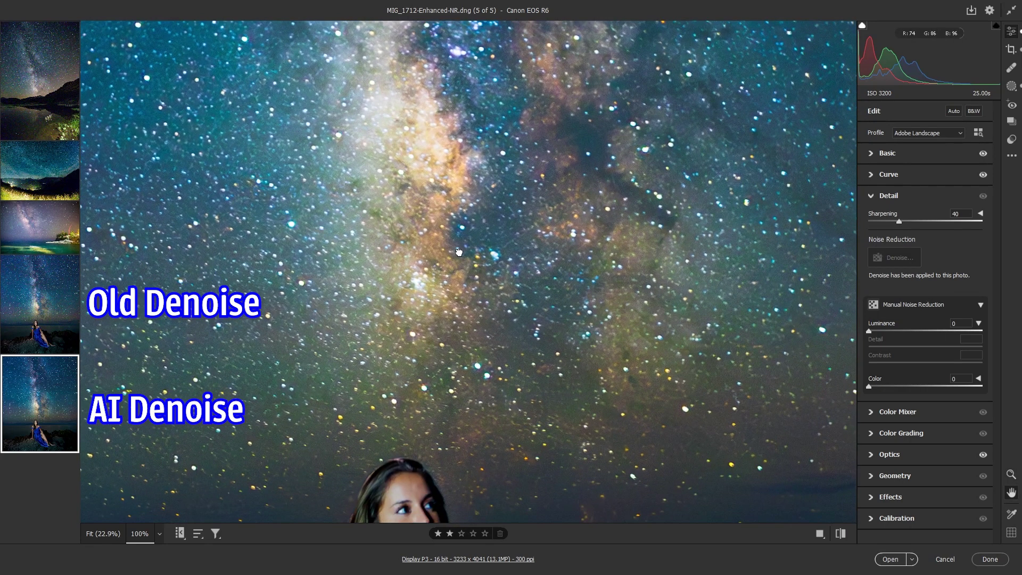
pyautogui.moveTo(511, 298)
pyautogui.mouseDown()
pyautogui.moveTo(468, 306)
pyautogui.moveTo(480, 312)
pyautogui.moveTo(510, 296)
pyautogui.mouseUp()
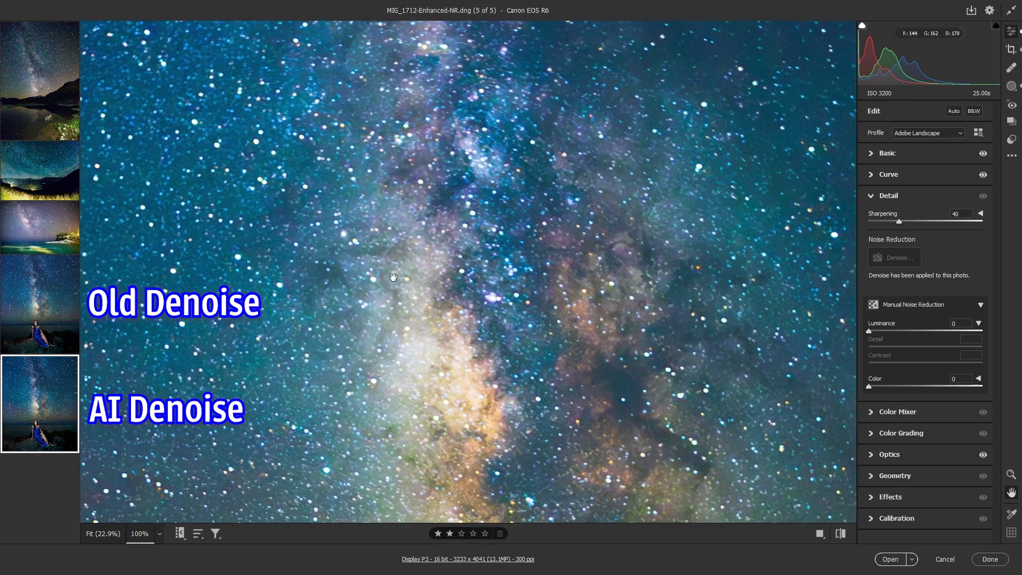
pyautogui.moveTo(394, 276); pyautogui.dragTo(423, 293)
pyautogui.moveTo(426, 238); pyautogui.dragTo(428, 290)
pyautogui.moveTo(527, 331)
pyautogui.mouseDown()
pyautogui.moveTo(490, 337)
pyautogui.moveTo(470, 317)
pyautogui.mouseUp()
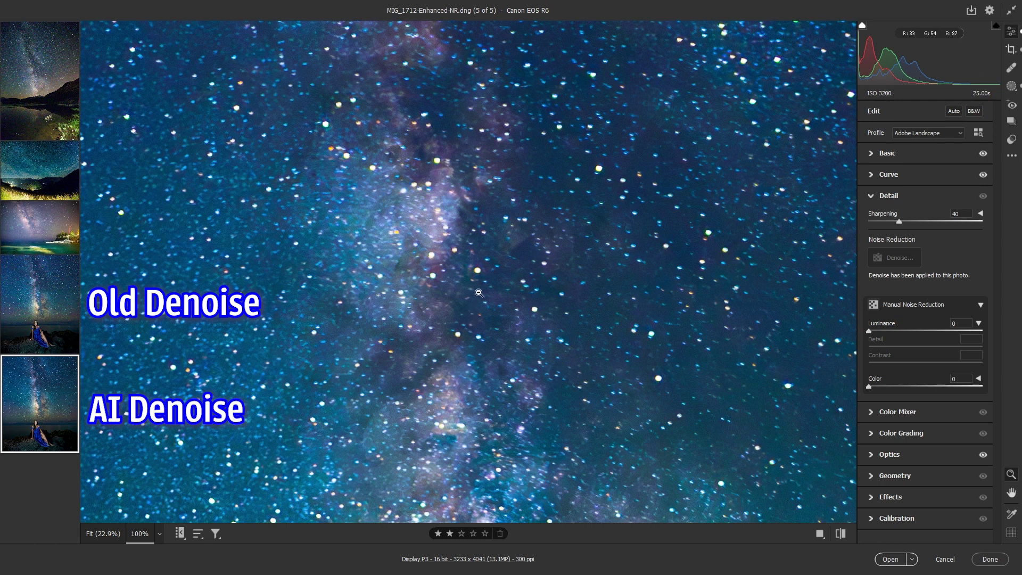
# Magnify the denoised DNG to 200%, check another sky area, then reselect MIG_1712.CR3
pyautogui.click(158, 534)
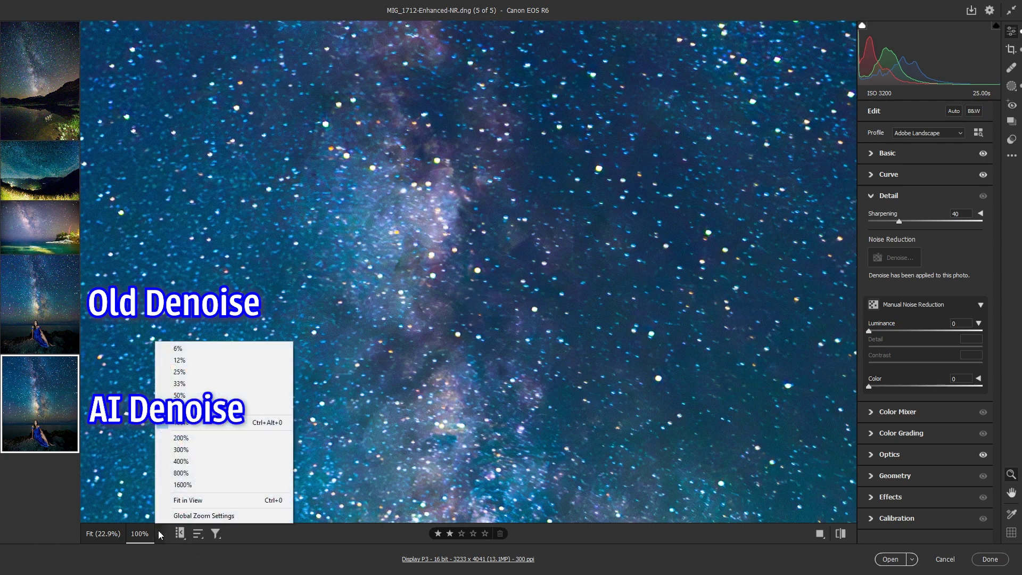
pyautogui.click(192, 440)
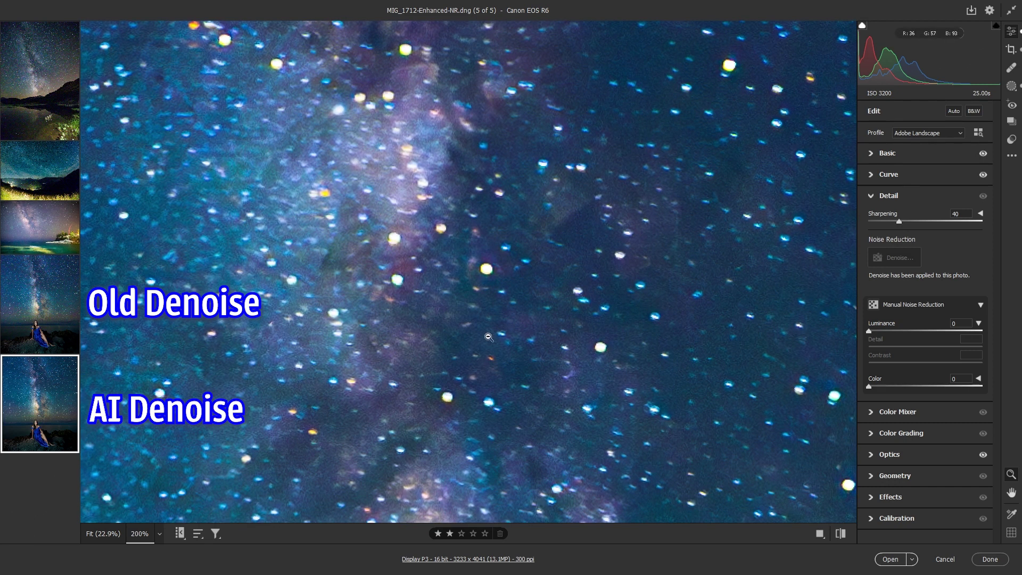
pyautogui.moveTo(487, 337); pyautogui.dragTo(506, 299)
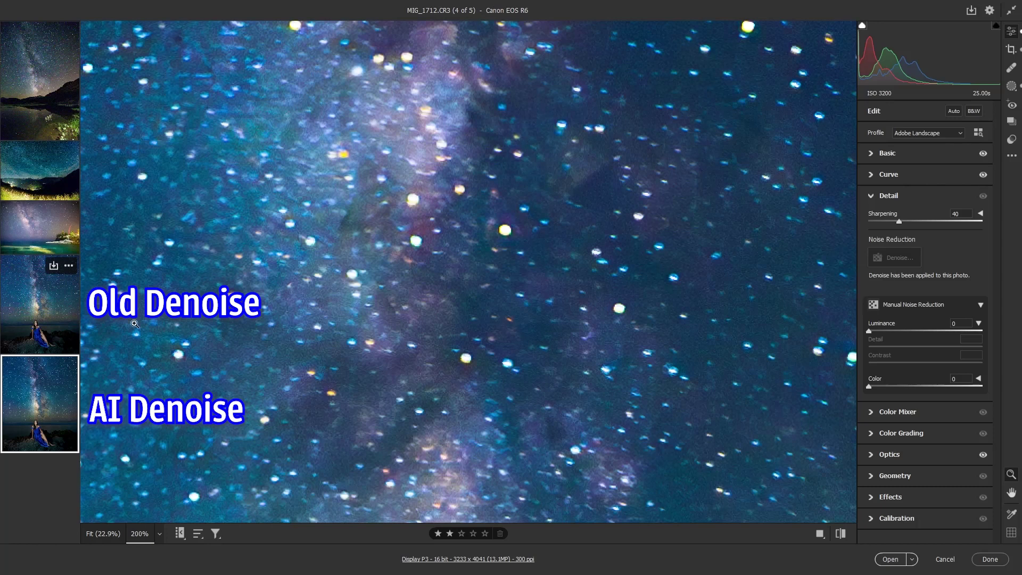
pyautogui.click(467, 289)
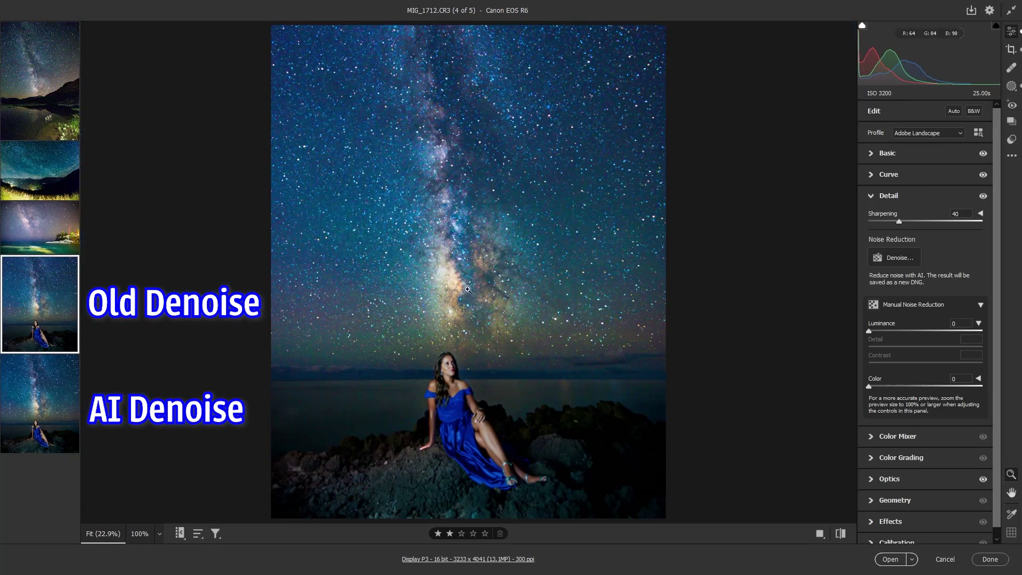
# At 200% with greyscale preview, set the original's Luminance noise reduction to 38 and Color to 25
pyautogui.click(448, 171)
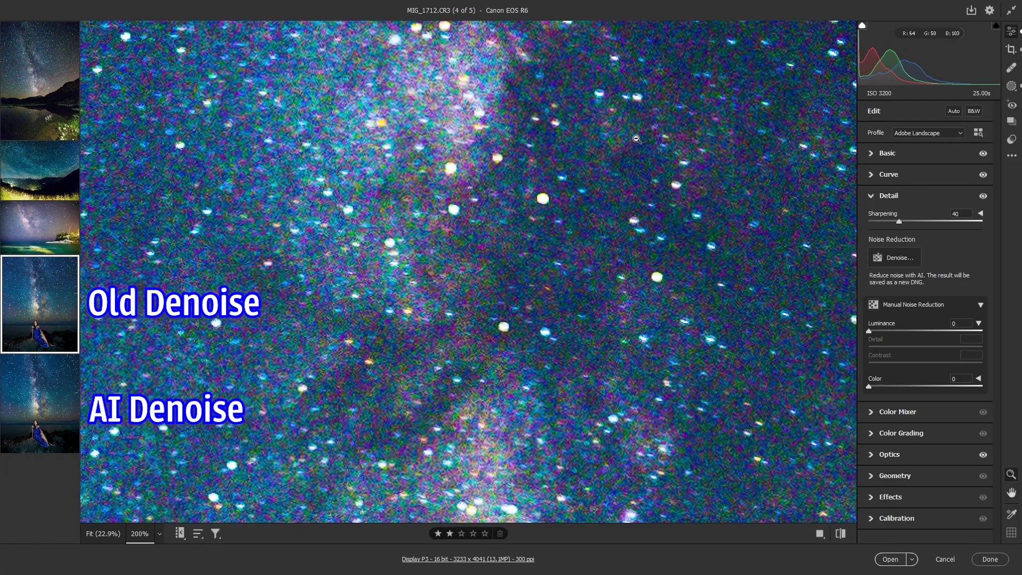
pyautogui.moveTo(869, 330); pyautogui.dragTo(884, 331)
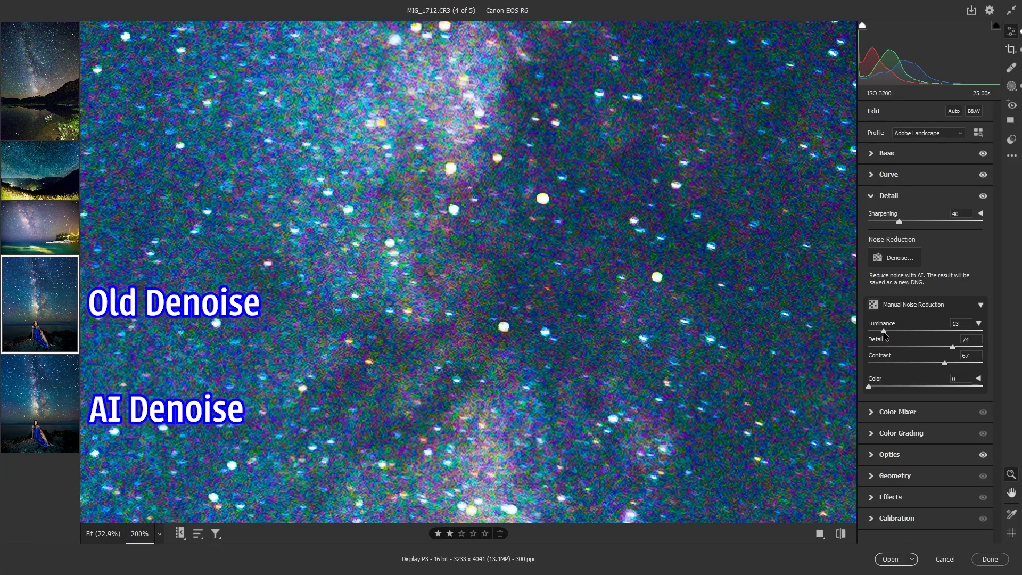
pyautogui.press('alt')
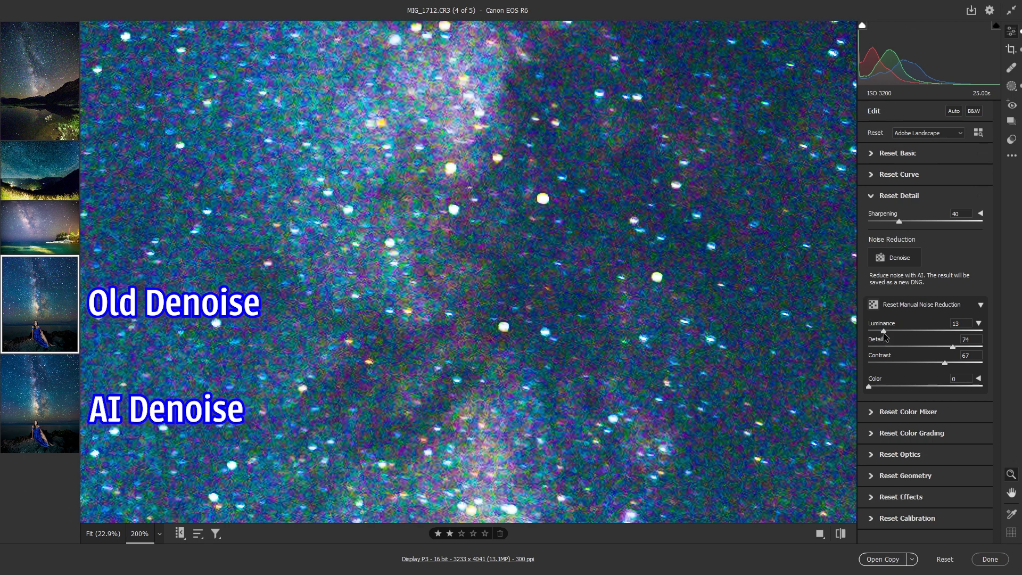
pyautogui.doubleClick(869, 386)
pyautogui.press('alt')
pyautogui.moveTo(884, 330); pyautogui.dragTo(907, 331)
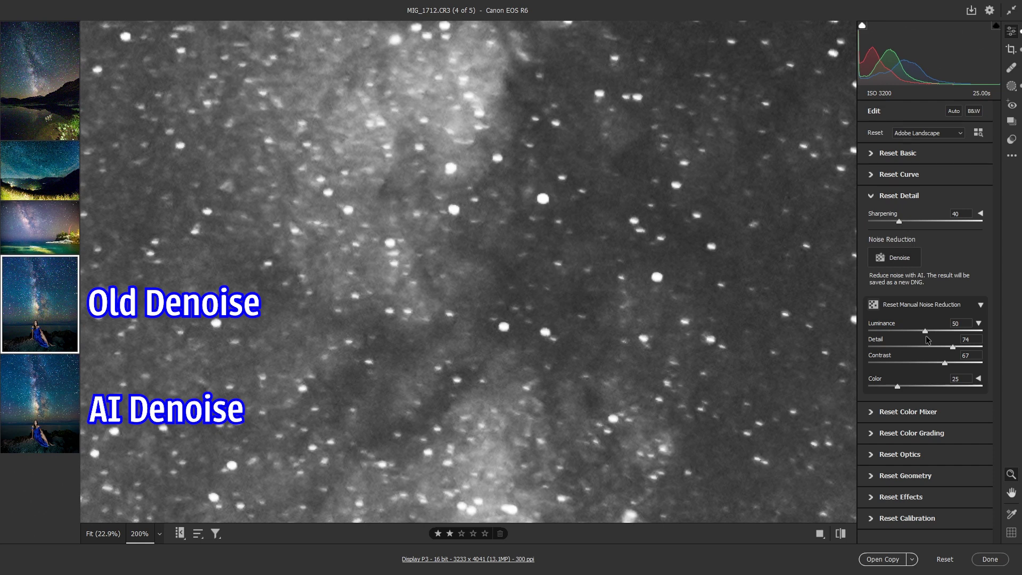
pyautogui.moveTo(926, 336); pyautogui.dragTo(955, 336)
pyautogui.moveTo(956, 338); pyautogui.dragTo(915, 343)
pyautogui.moveTo(914, 343); pyautogui.dragTo(914, 343)
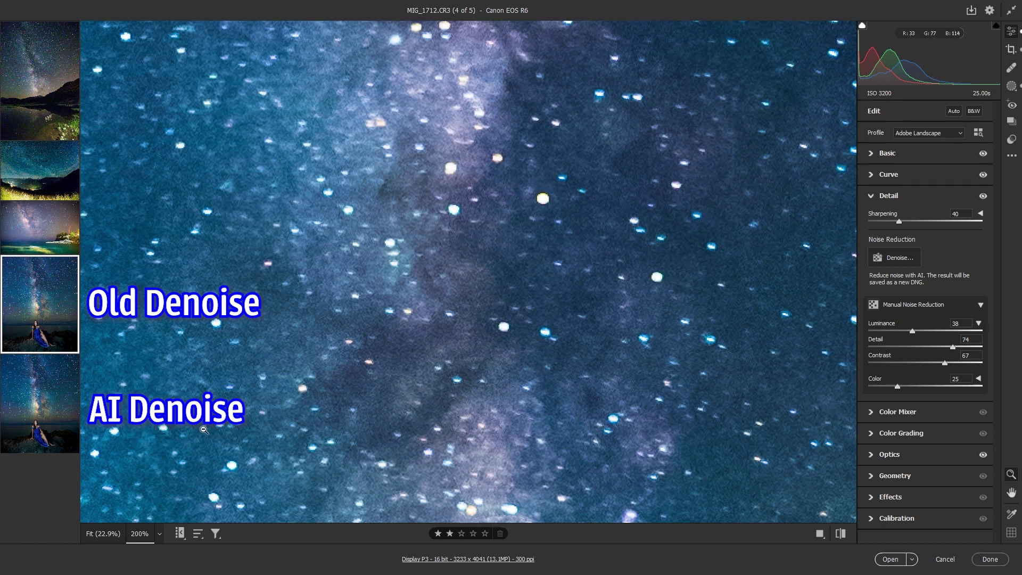
# View MIG_1712-Enhanced-NR.dng and pan around the galaxy with the Hand tool
pyautogui.click(47, 404)
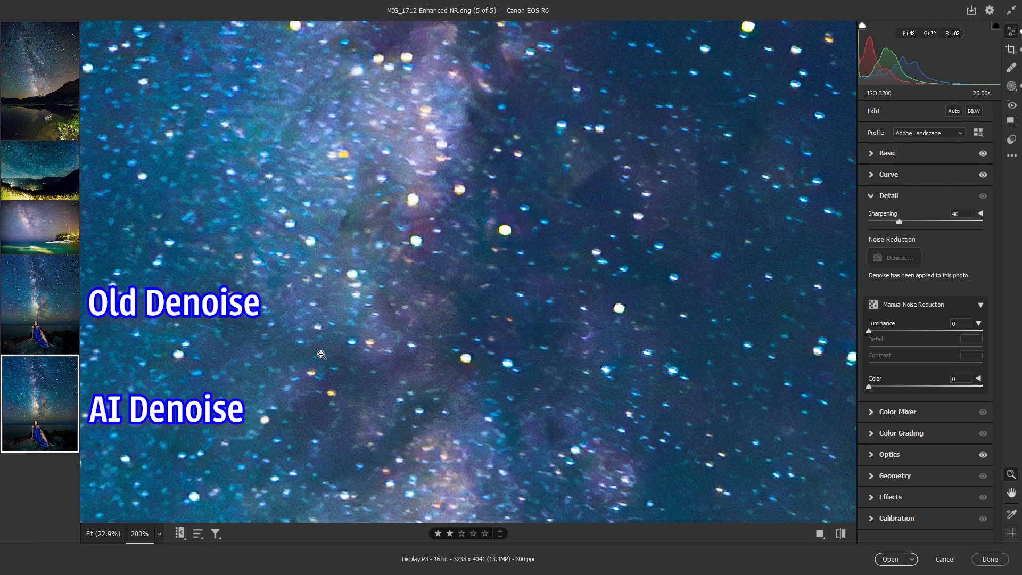
pyautogui.press('h')
pyautogui.moveTo(547, 395); pyautogui.dragTo(473, 340)
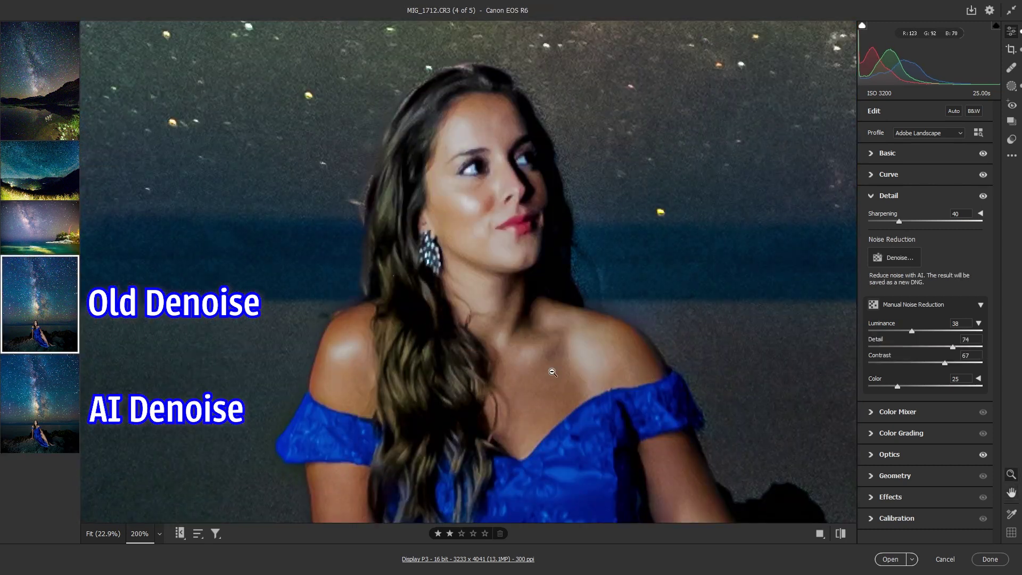
# Alternate between the manually denoised raw and the Enhanced-NR DNG, comparing her arm and dress
pyautogui.click(40, 404)
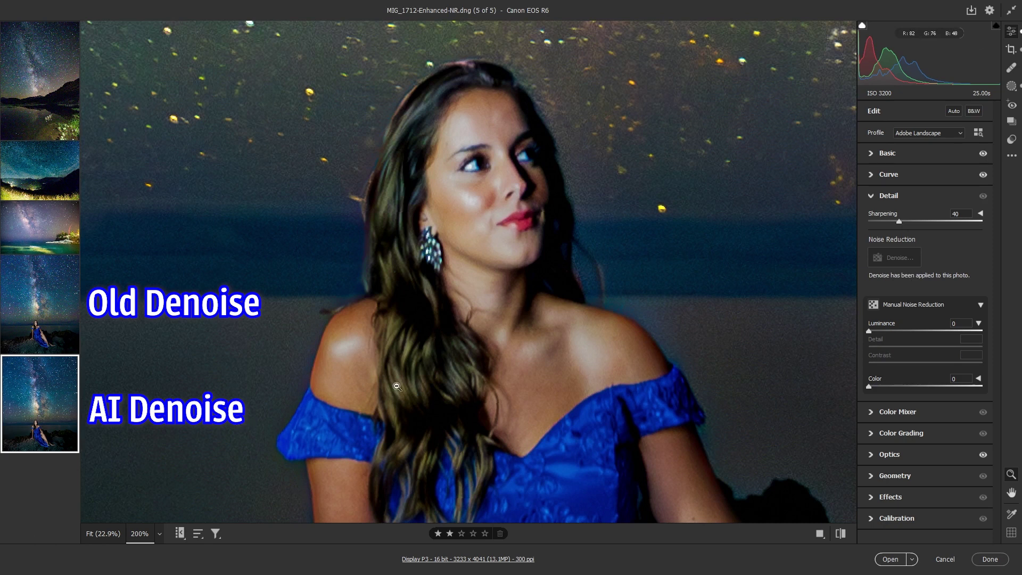
pyautogui.click(41, 320)
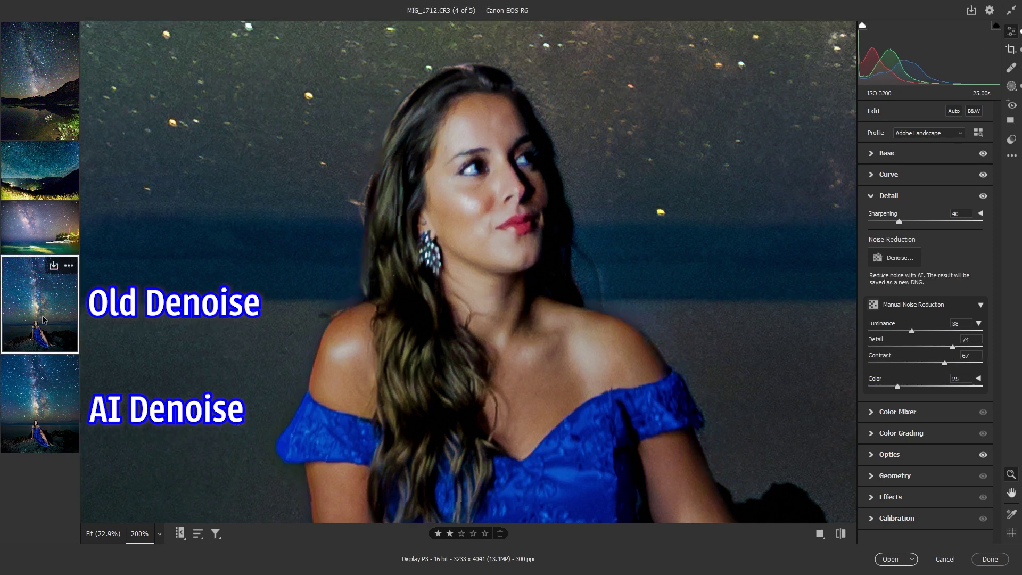
pyautogui.click(32, 405)
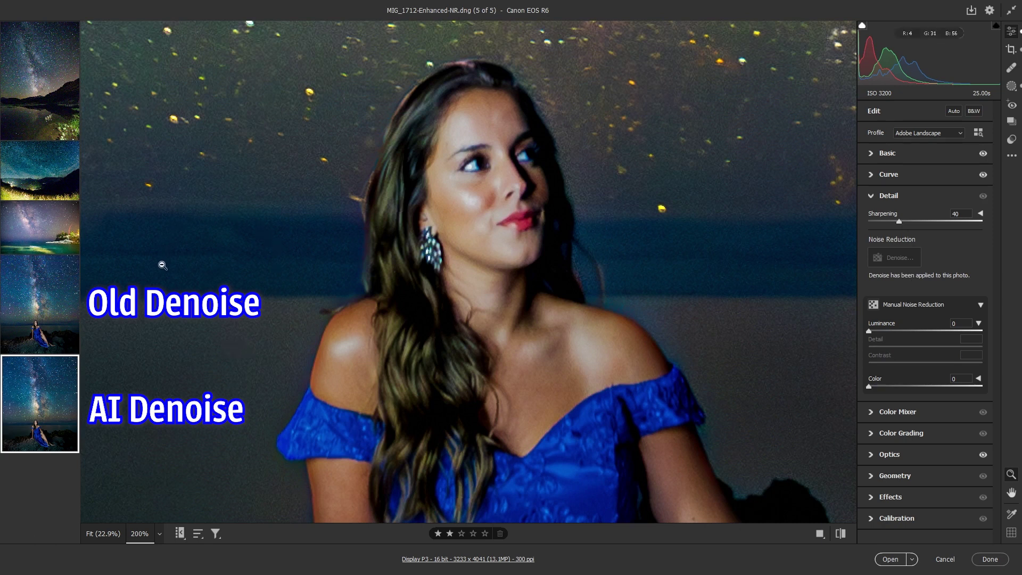
pyautogui.scroll(-5, 160, 319)
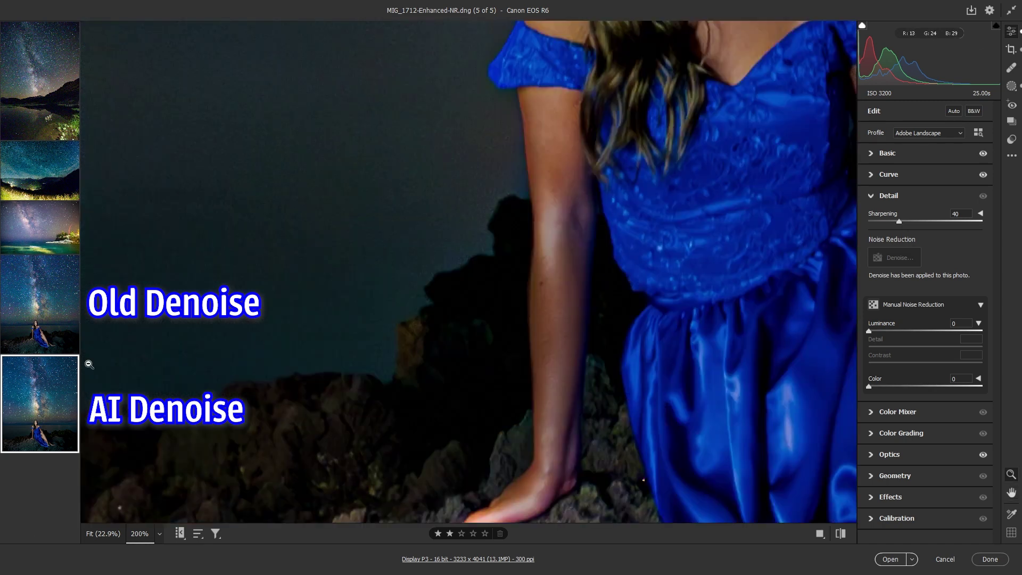
pyautogui.click(29, 306)
pyautogui.moveTo(482, 302); pyautogui.dragTo(474, 298)
pyautogui.moveTo(46, 423)
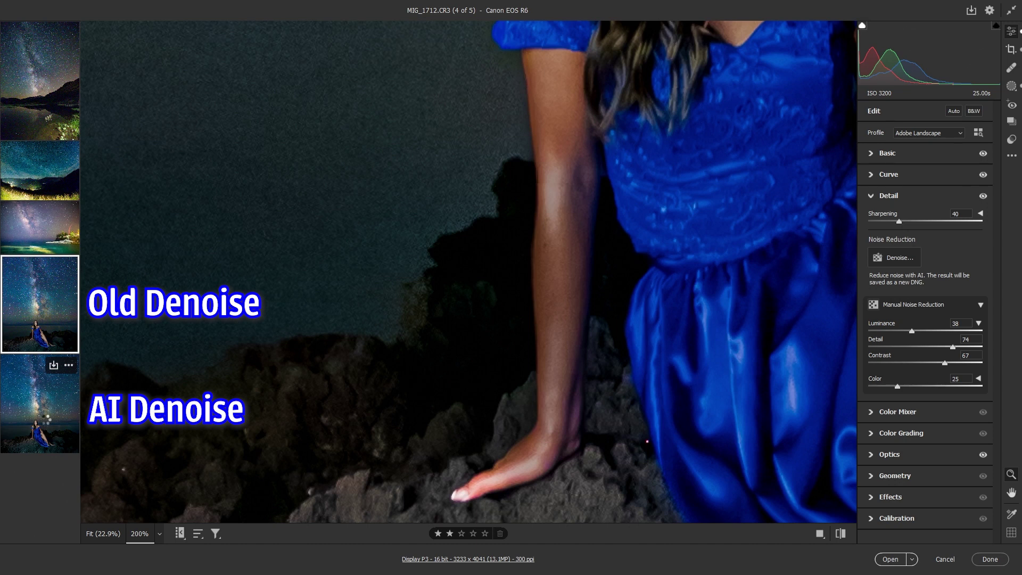
pyautogui.click(46, 421)
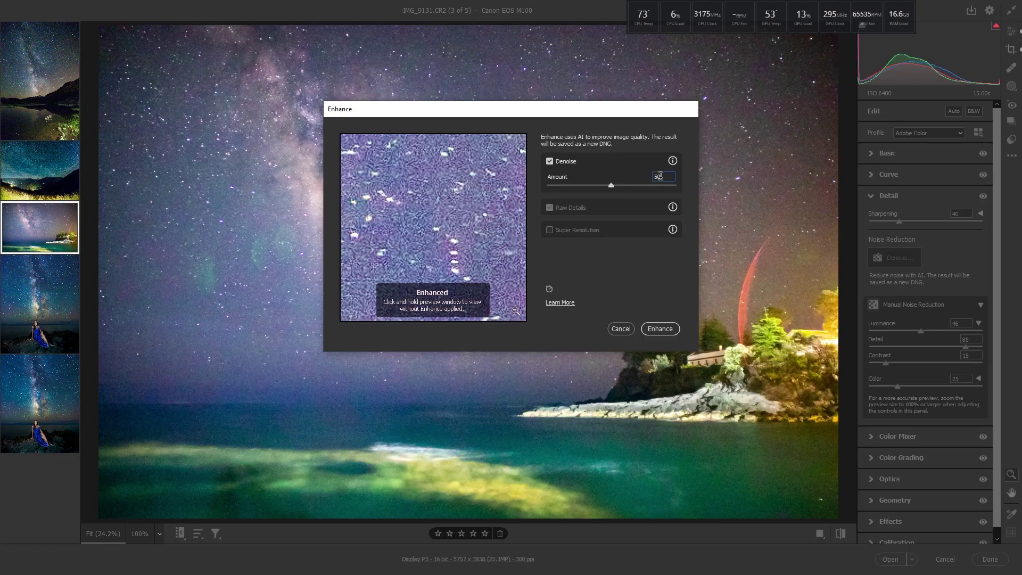
# Set the Denoise Amount to 100 for the seascape raw and run Enhance
pyautogui.write('75')
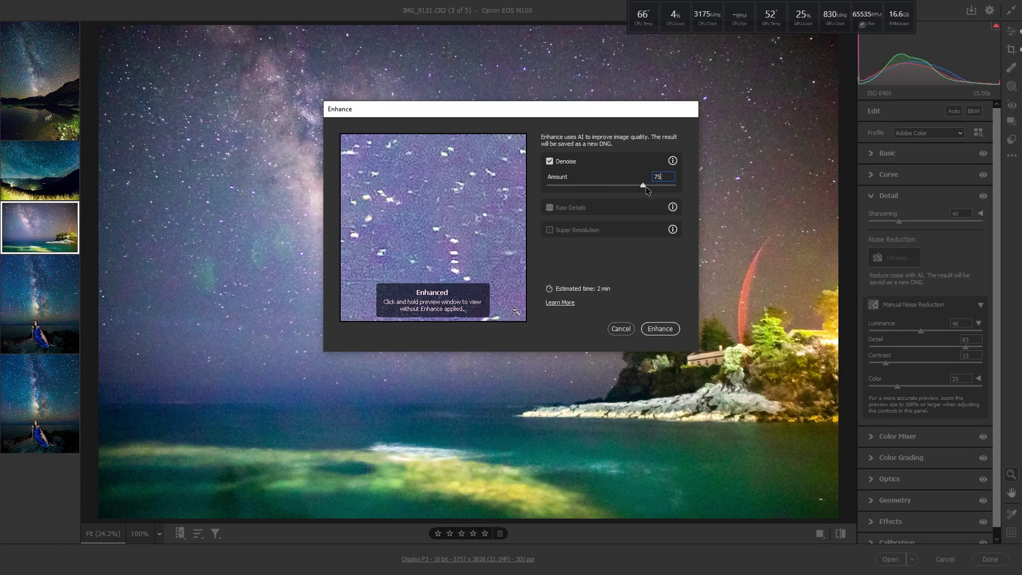
pyautogui.moveTo(652, 186); pyautogui.dragTo(673, 187)
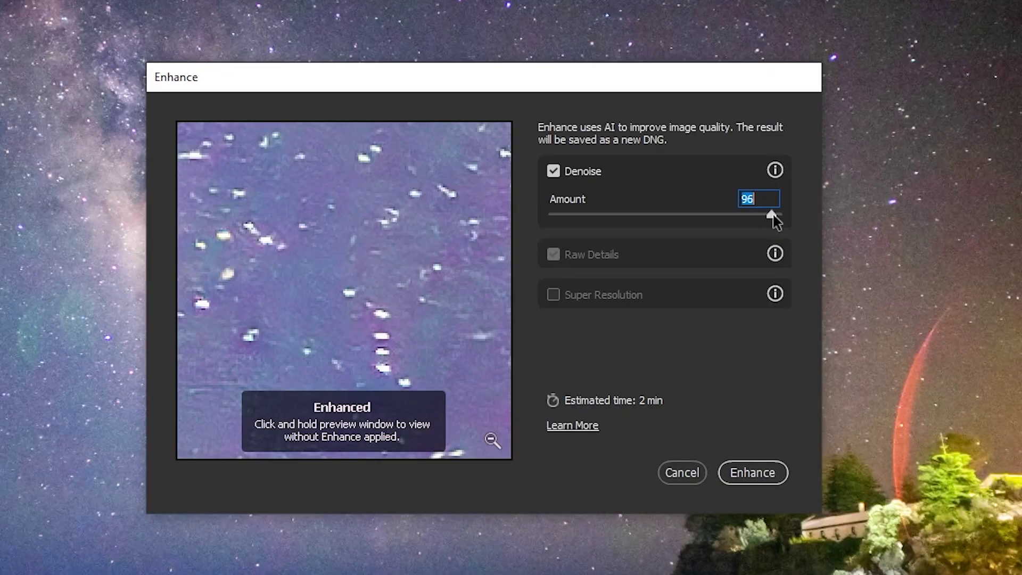
pyautogui.moveTo(777, 218); pyautogui.dragTo(782, 222)
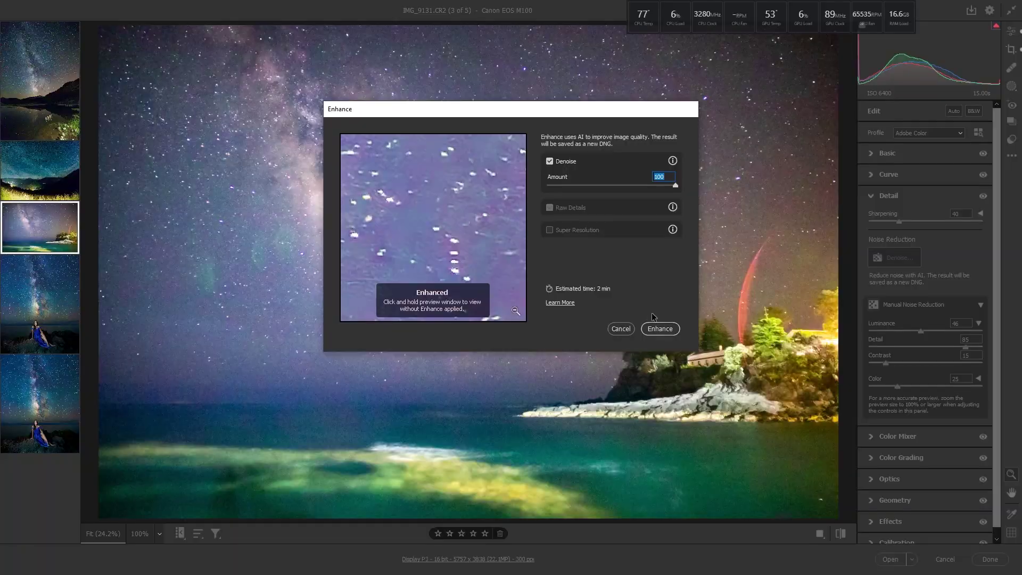
pyautogui.click(664, 330)
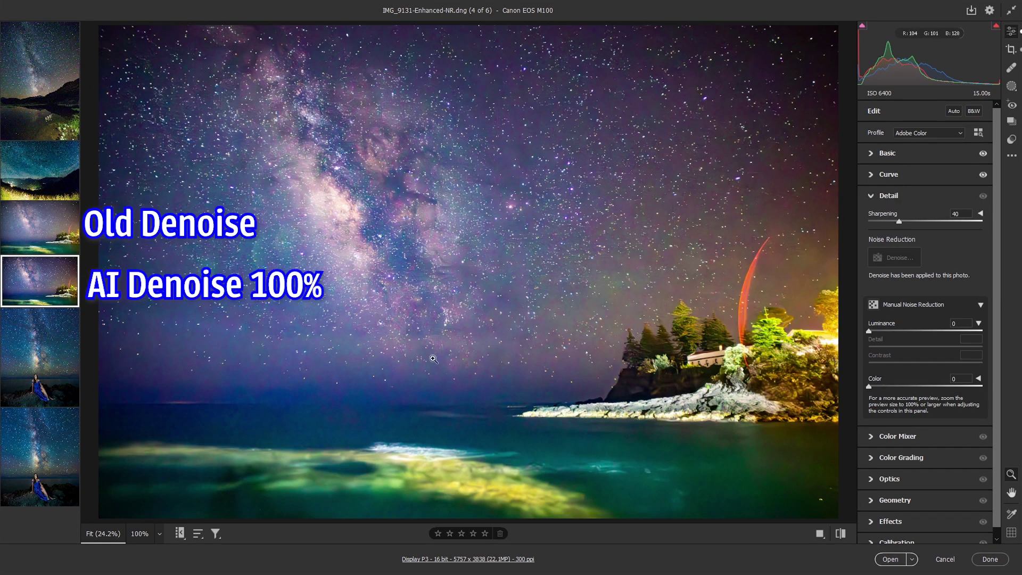
# At 100% zoom on the trees, flip between the AI-denoised DNG and the original raw
pyautogui.click(756, 308)
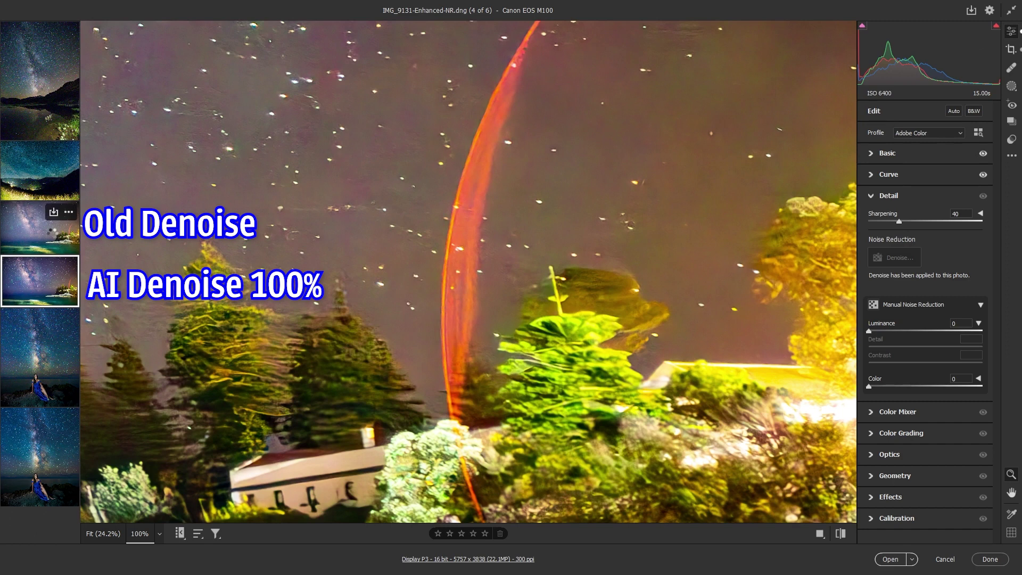
pyautogui.click(52, 233)
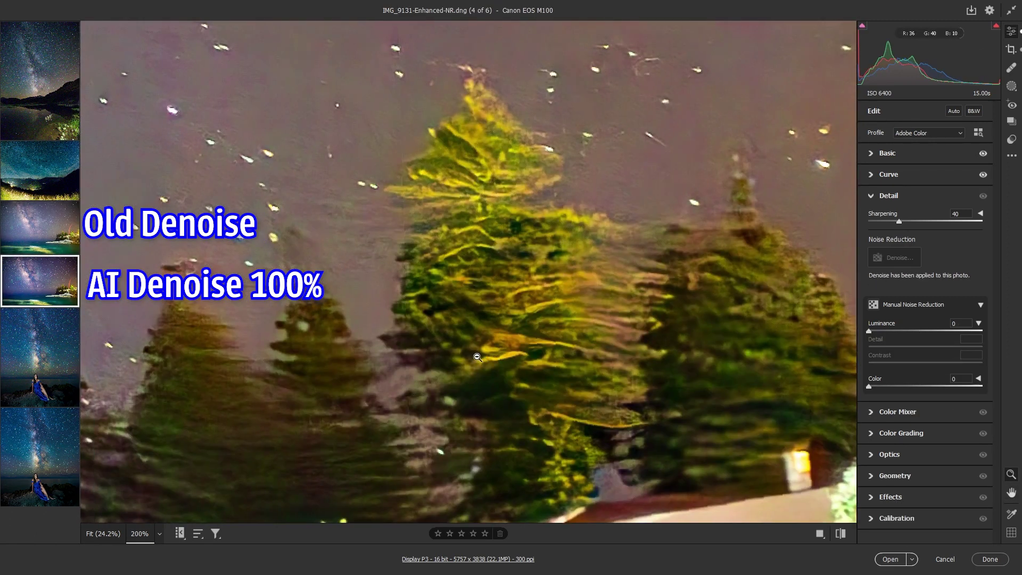
pyautogui.click(40, 227)
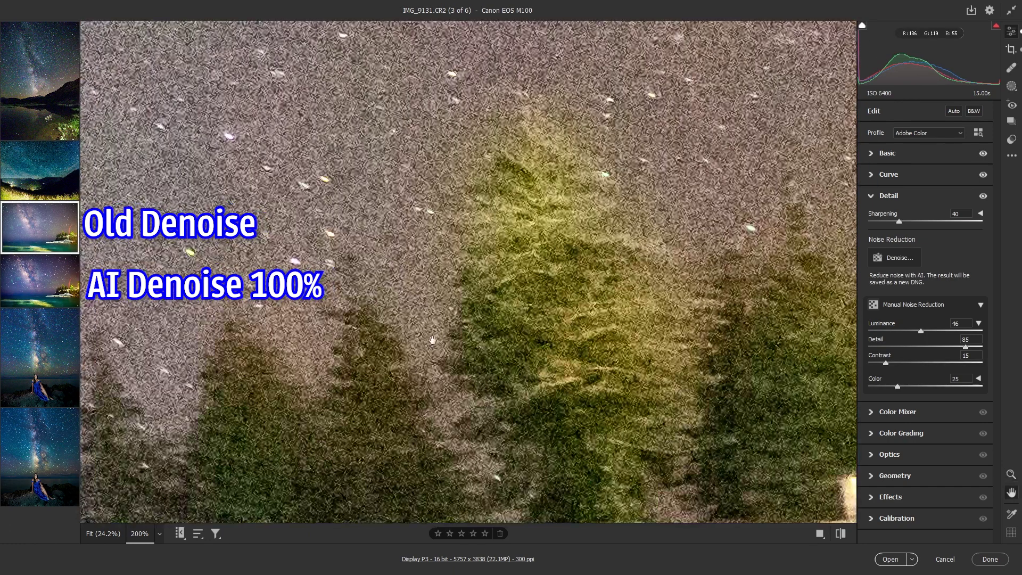
pyautogui.click(63, 292)
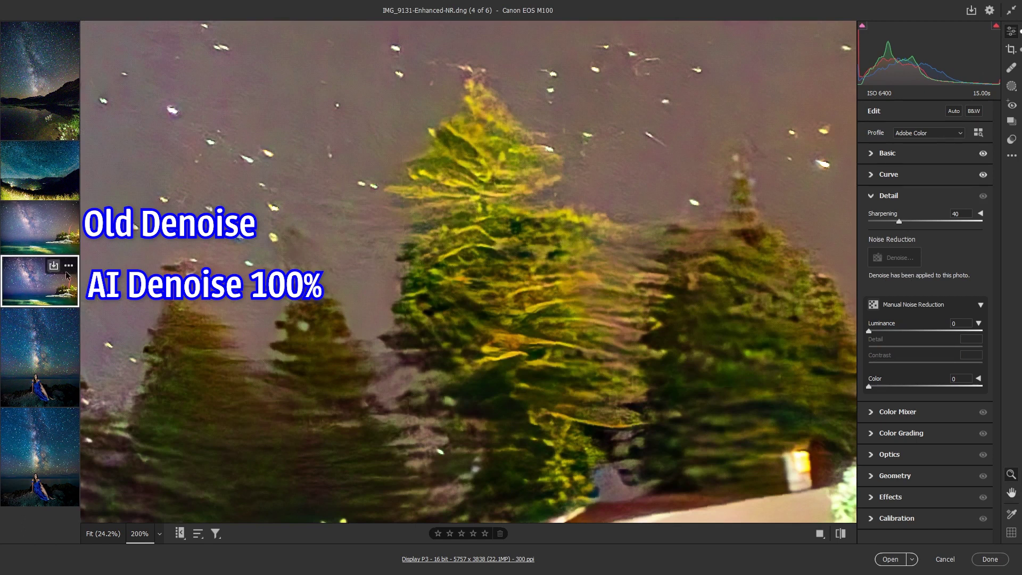
# Pan to the Milky Way and compare the original raw against the AI-denoised DNG at 200%
pyautogui.moveTo(301, 301); pyautogui.dragTo(508, 282)
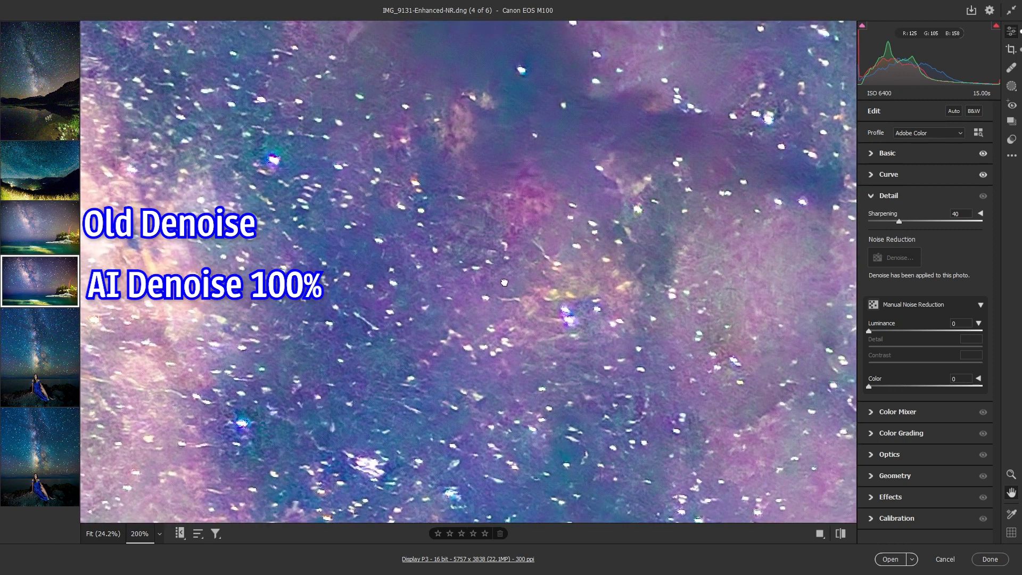
pyautogui.click(24, 231)
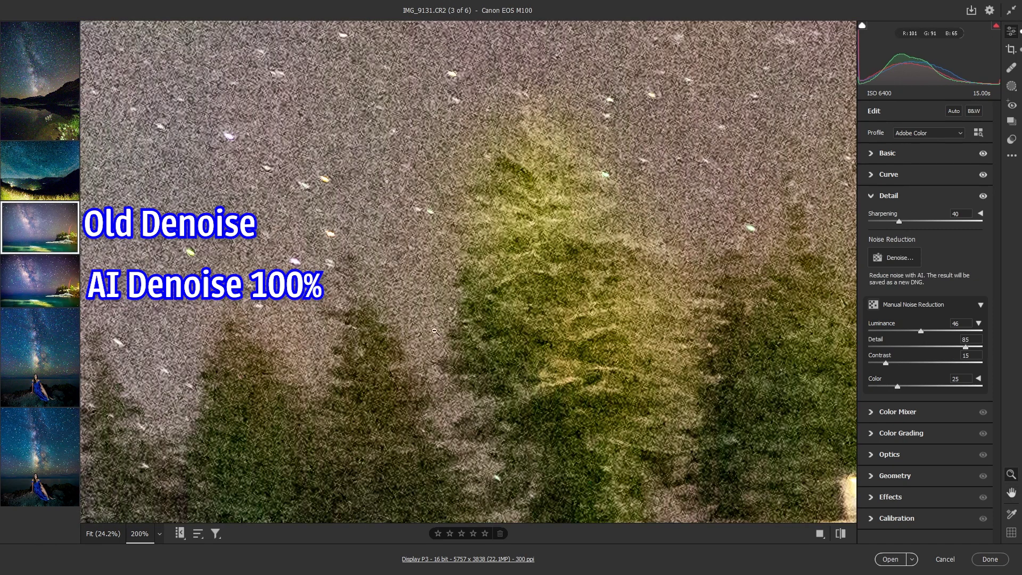
pyautogui.click(337, 294)
pyautogui.click(434, 225)
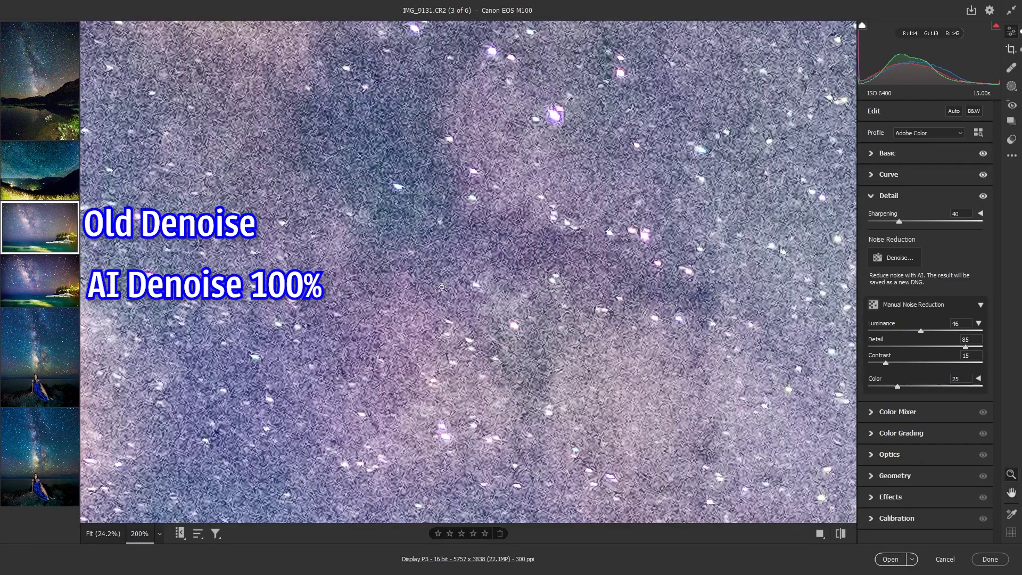
pyautogui.press('Down')
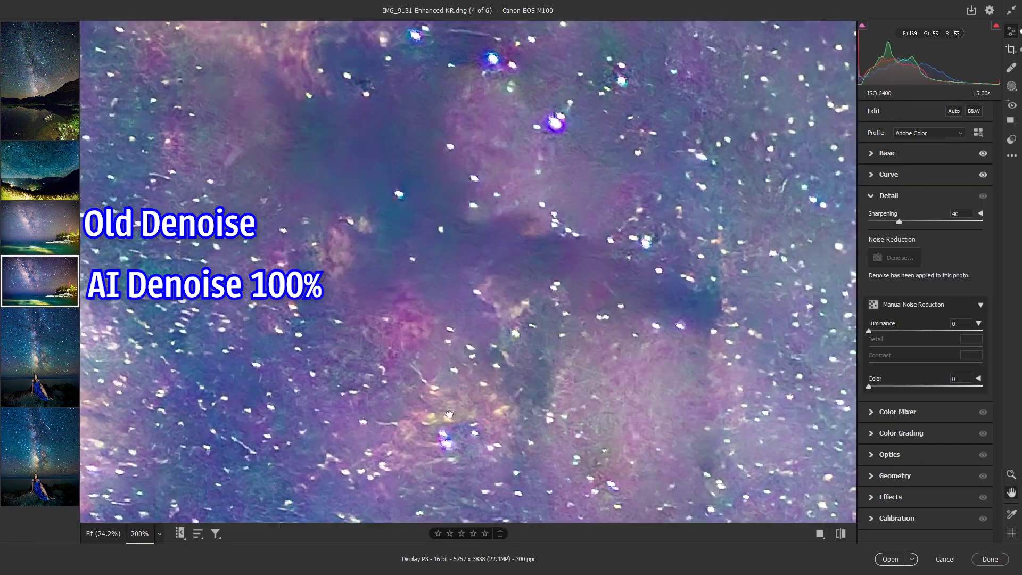
pyautogui.press('Up')
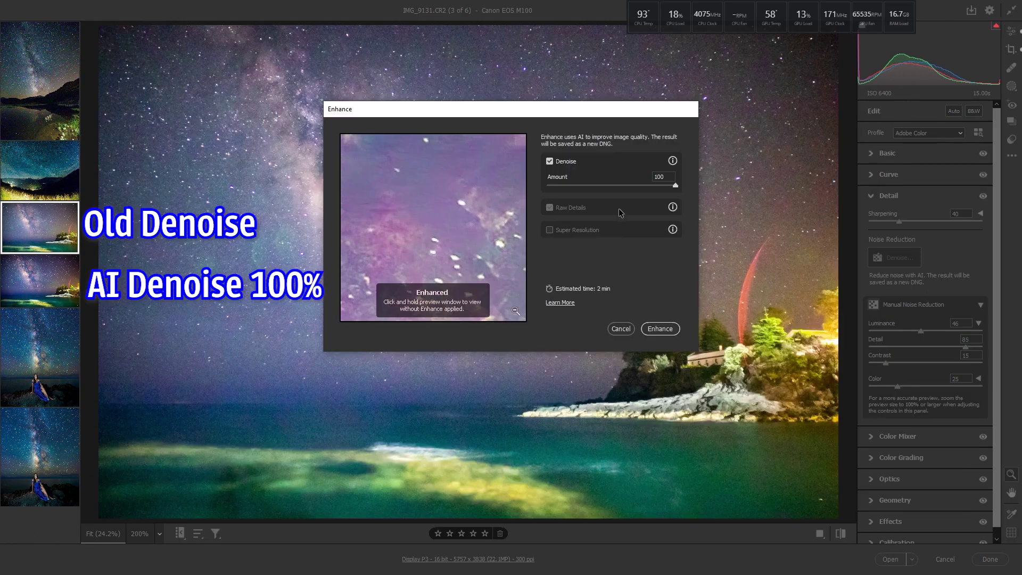
# Lower the Denoise Amount to 50 and enhance, creating IMG_9131-Enhanced-NR-1.dng
pyautogui.moveTo(663, 177); pyautogui.dragTo(626, 182)
pyautogui.click(660, 329)
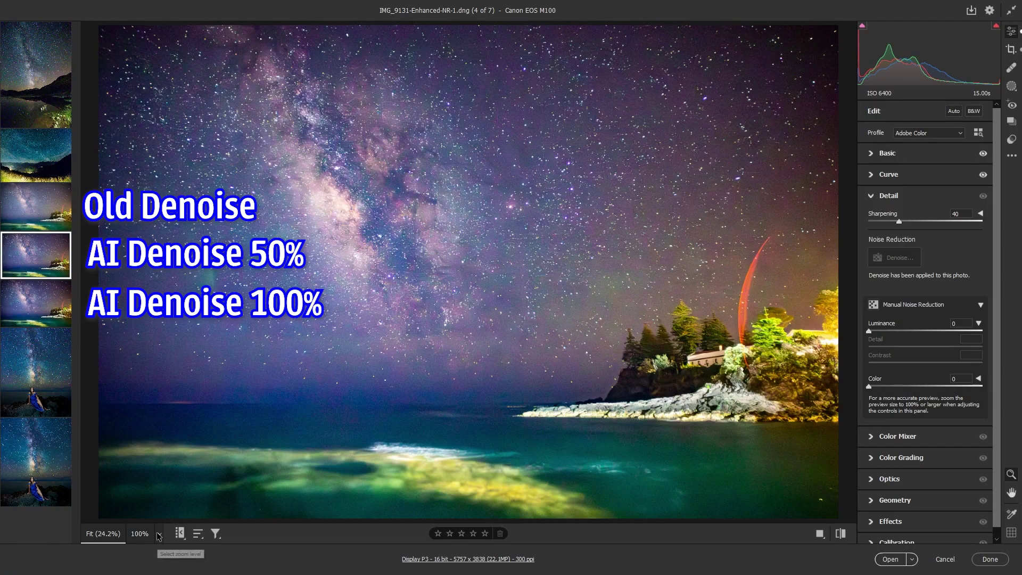
# Viewing the stars at 200%, raise manual Luminance noise reduction to 32 on the 50% DNG
pyautogui.click(160, 535)
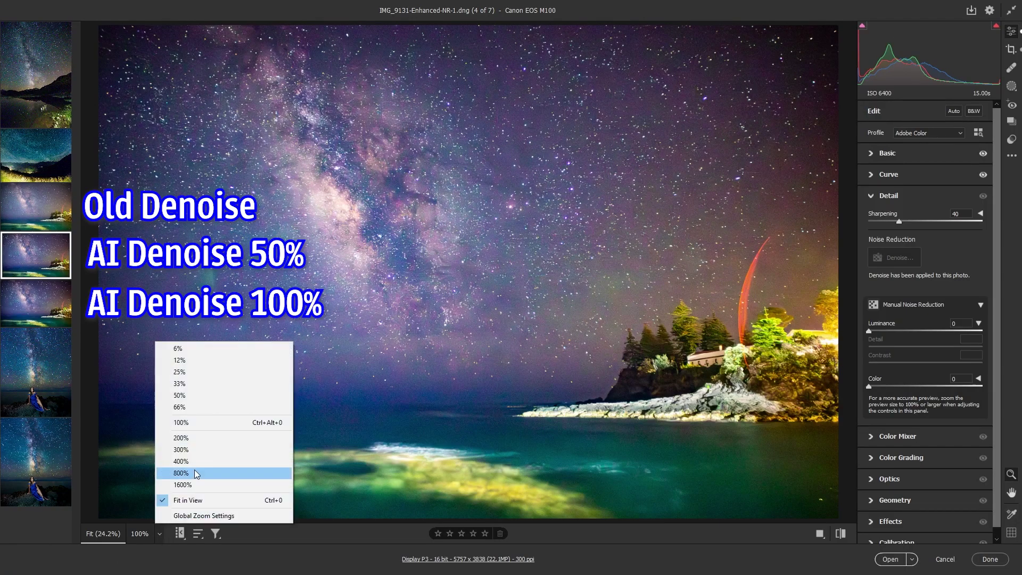
pyautogui.click(197, 438)
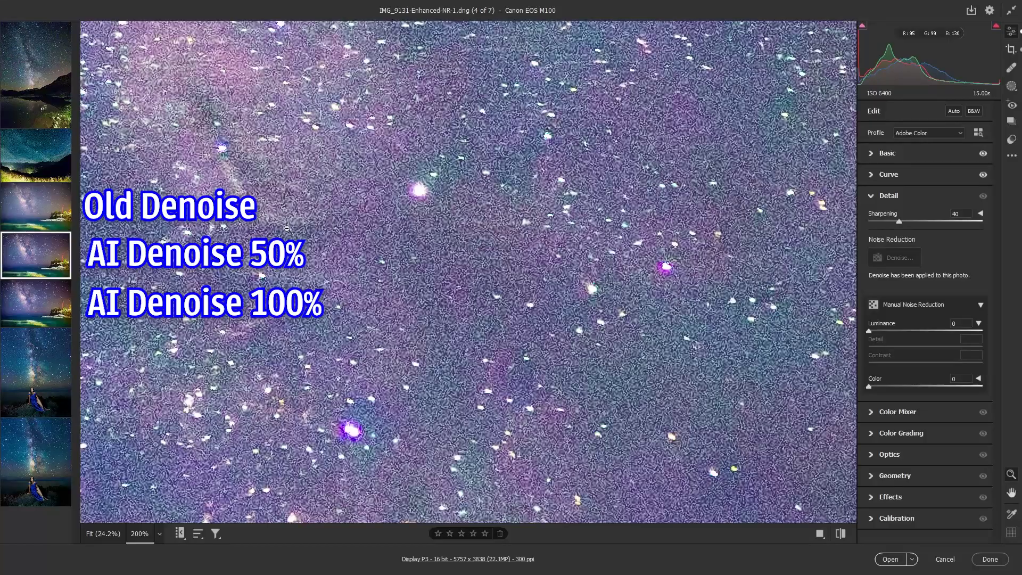
pyautogui.press('h')
pyautogui.moveTo(286, 210); pyautogui.dragTo(429, 352)
pyautogui.press('z')
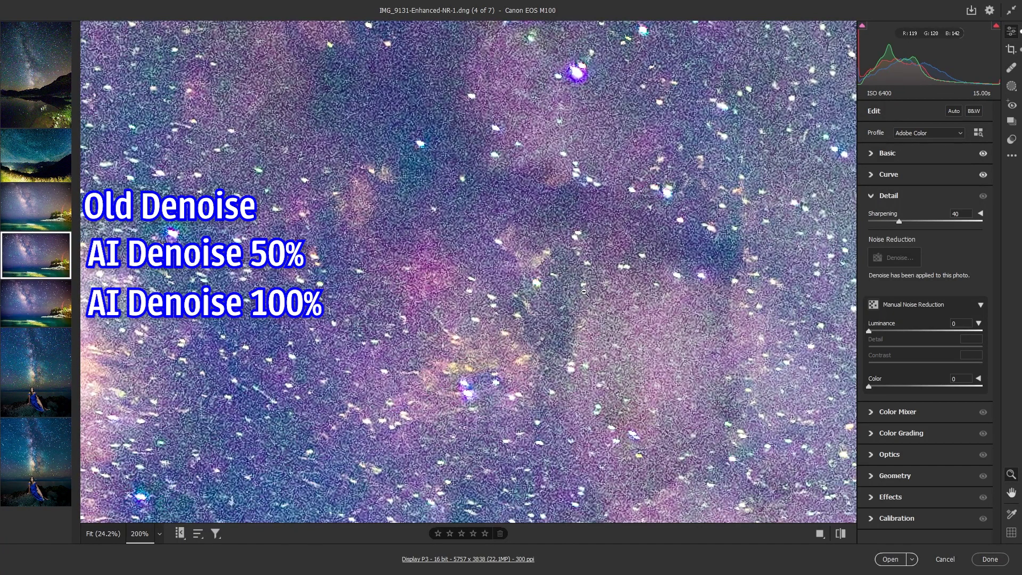
pyautogui.moveTo(870, 331); pyautogui.dragTo(909, 331)
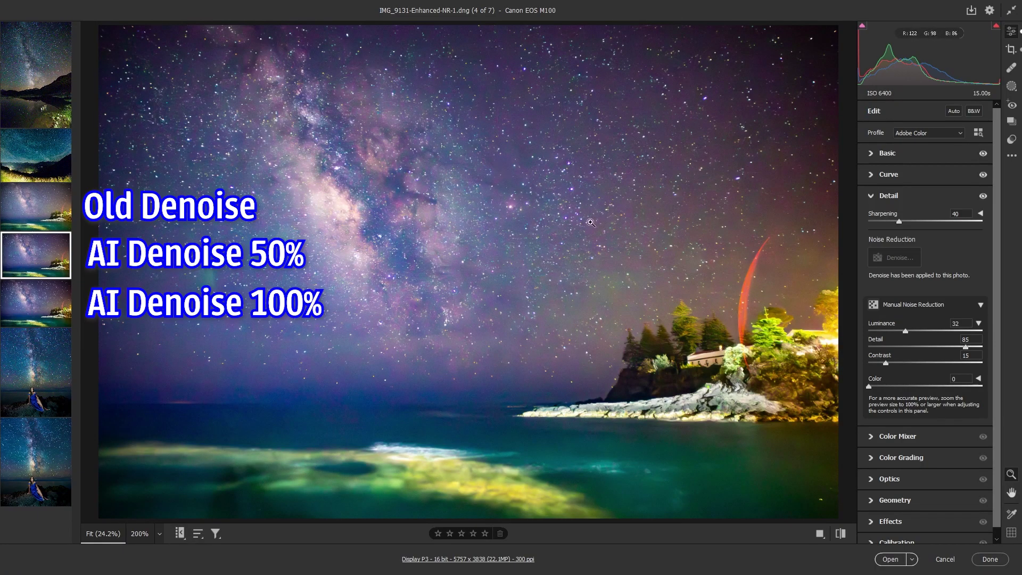
# Set the manual Color noise reduction value to 25
pyautogui.click(960, 378)
pyautogui.write('260')
pyautogui.press('Return')
pyautogui.press('Return')
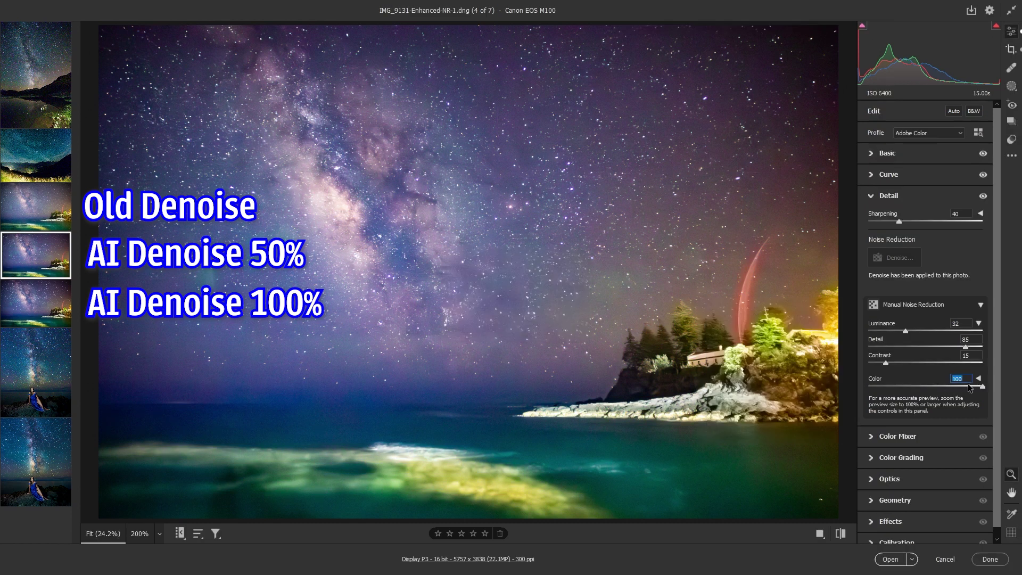
pyautogui.write('25')
# Inspect the sky and stars by toggling between 200% and the whole-photo view
pyautogui.click(407, 269)
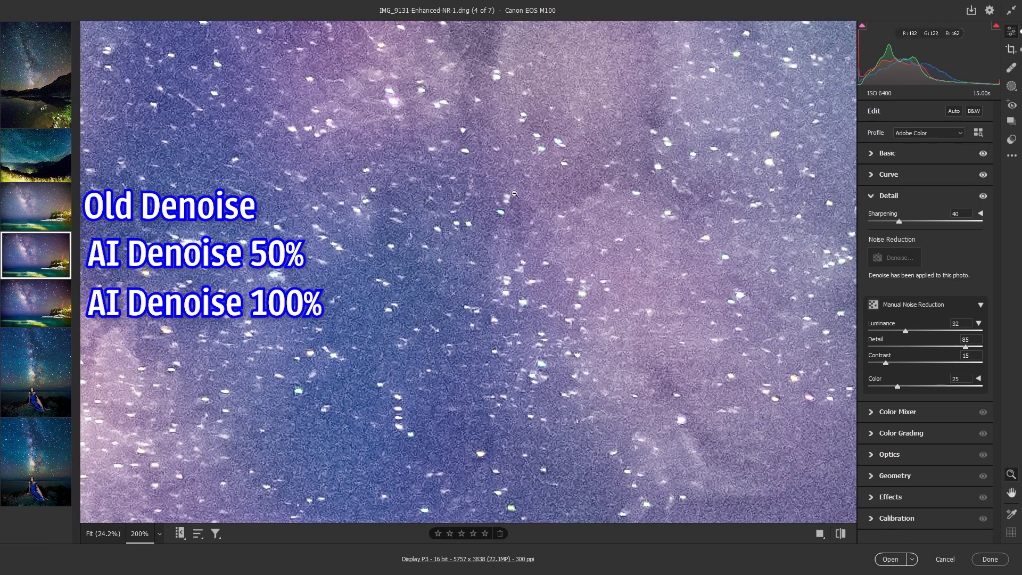
pyautogui.click(569, 201)
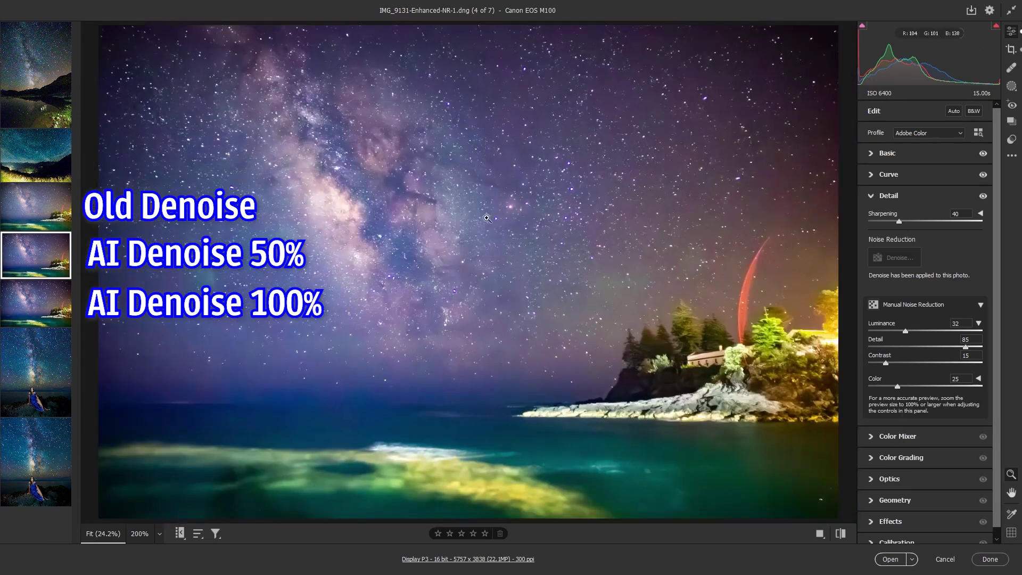
pyautogui.click(455, 216)
pyautogui.click(437, 210)
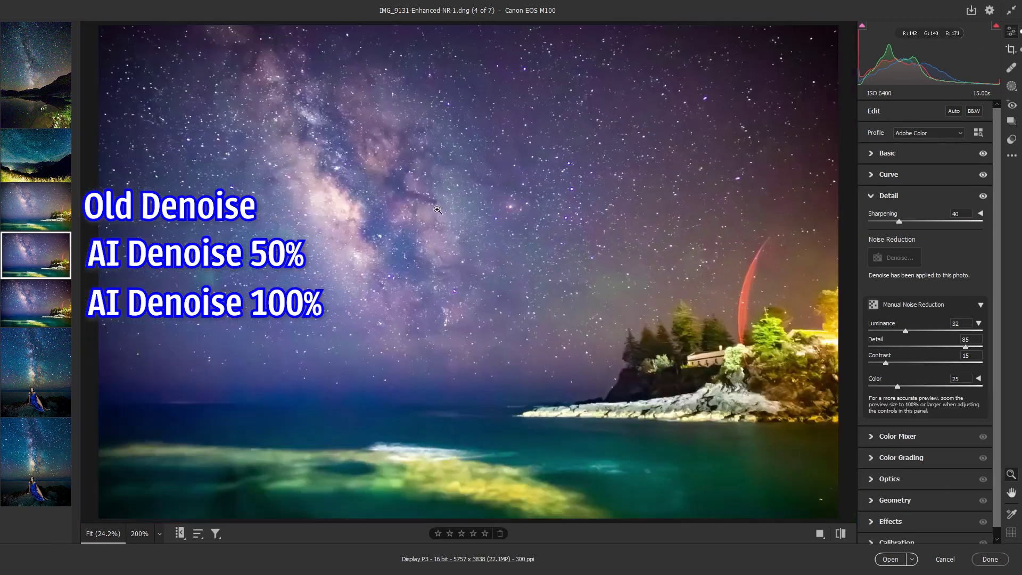